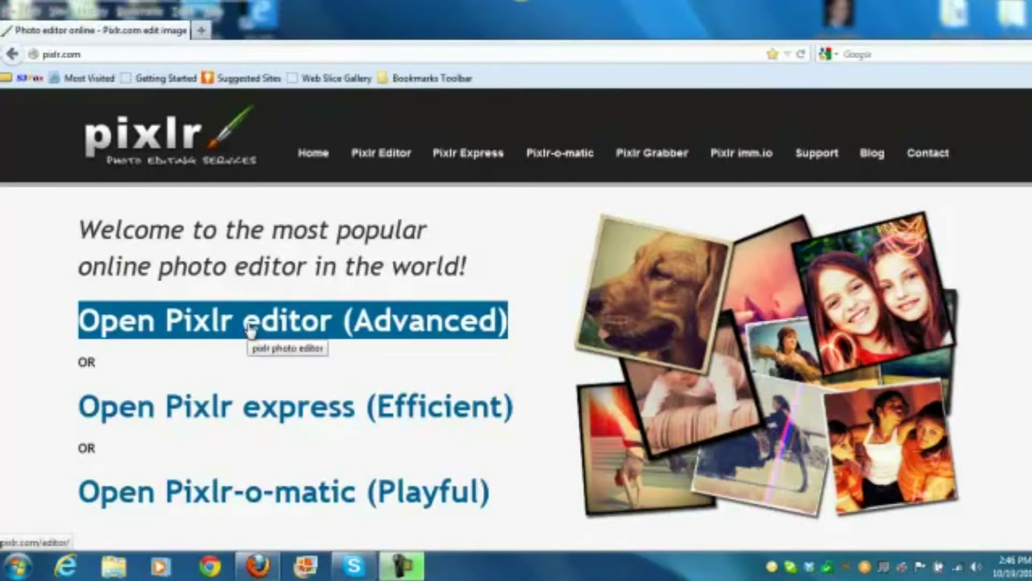
- Launch the advanced Pixlr editor and open the DVD DiscTemplate .pxd file from the Desktop
click(250, 328)
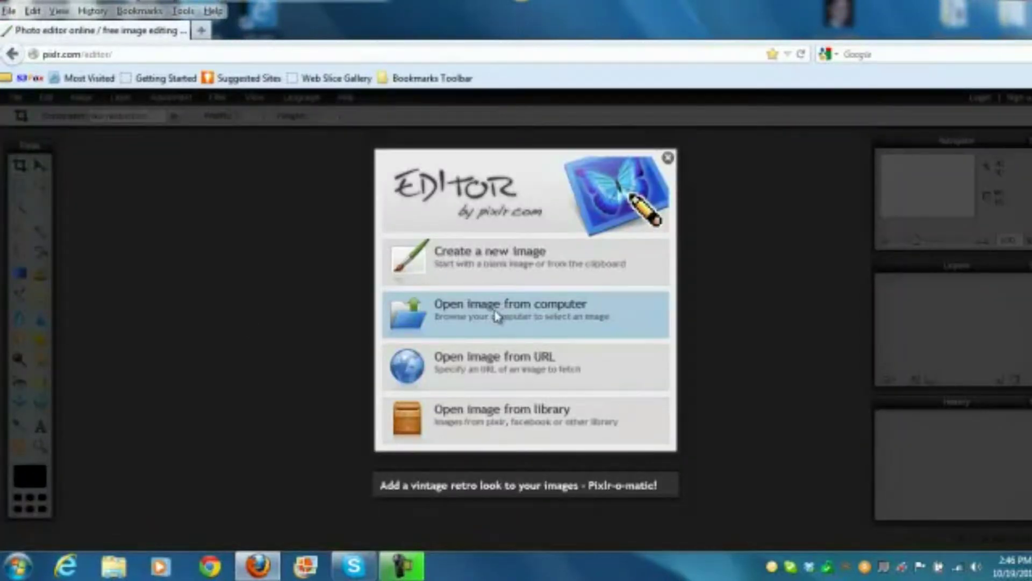
click(494, 311)
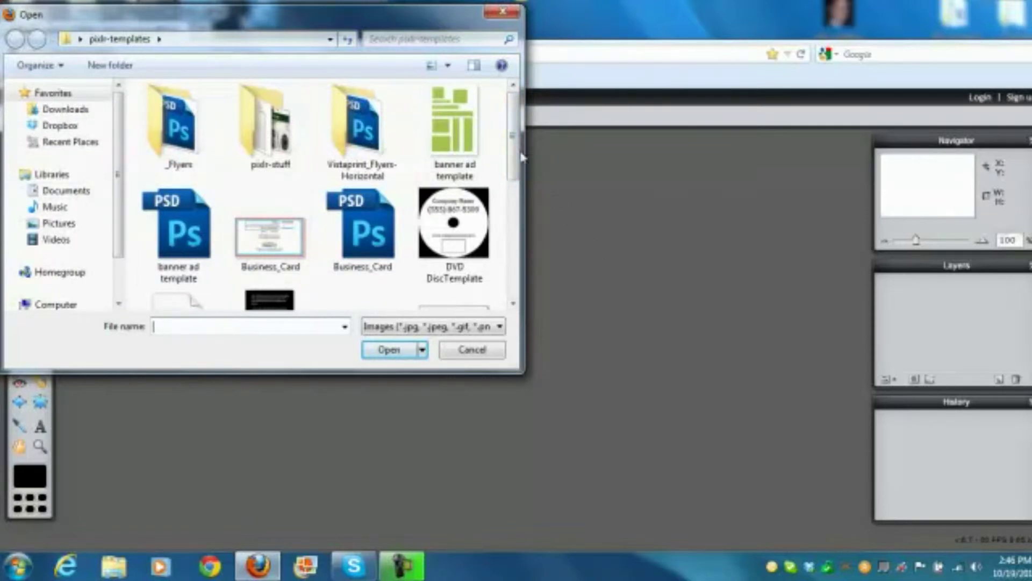
scroll(506, 224, down, 5)
scroll(500, 249, up, 3)
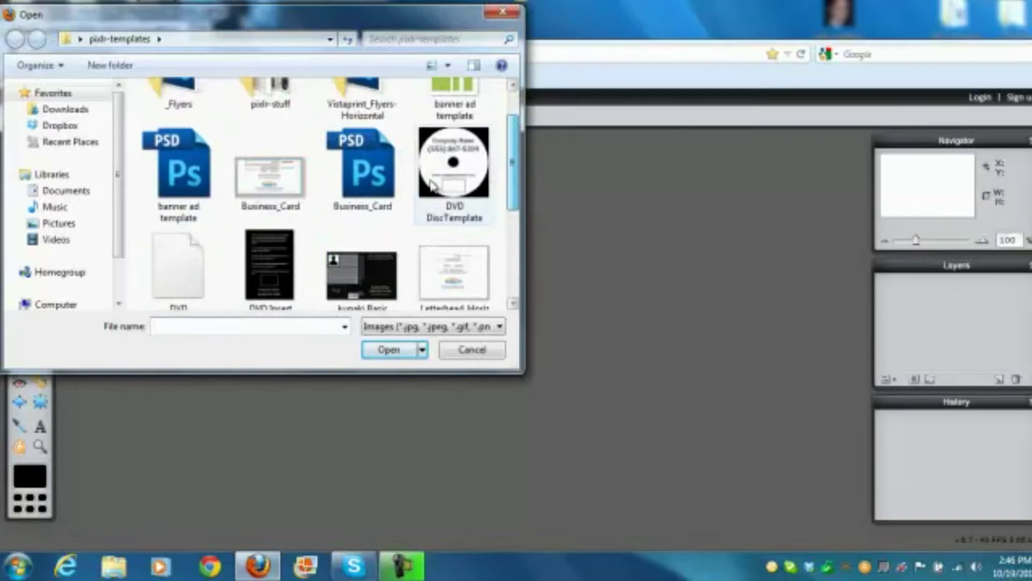
click(80, 39)
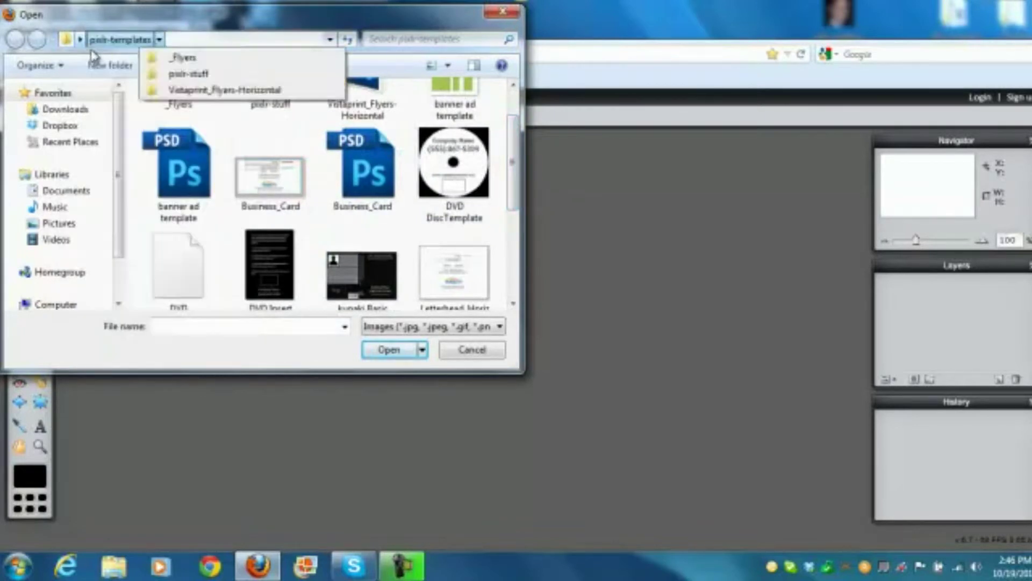
key(Escape)
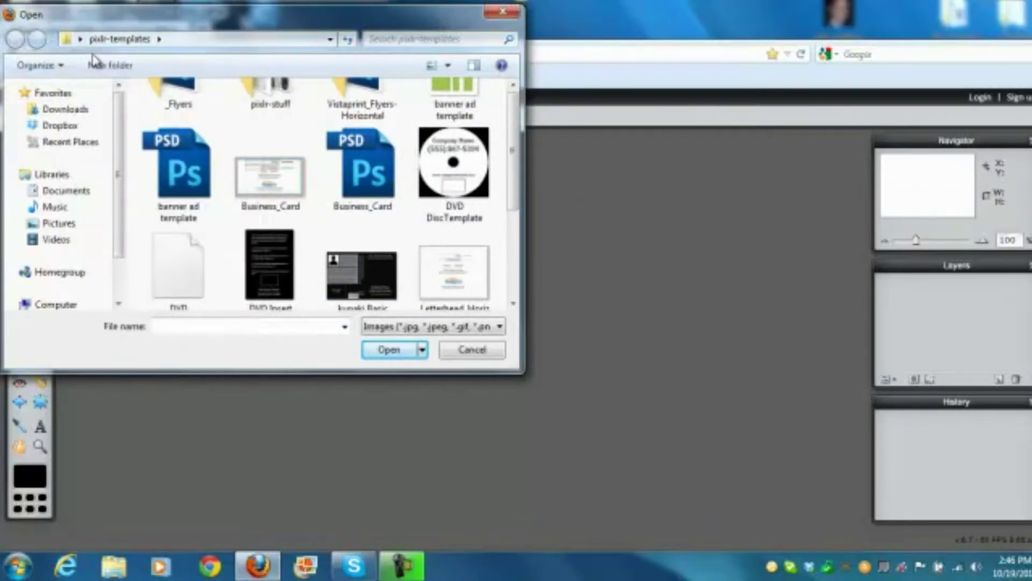
key(alt+Up)
drag(520, 166, 515, 214)
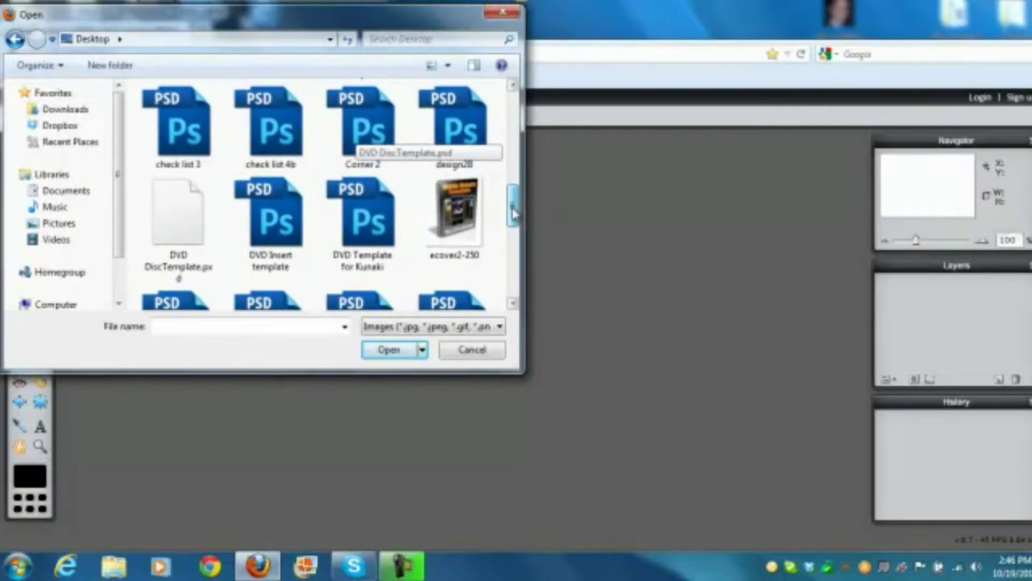
click(179, 235)
click(393, 350)
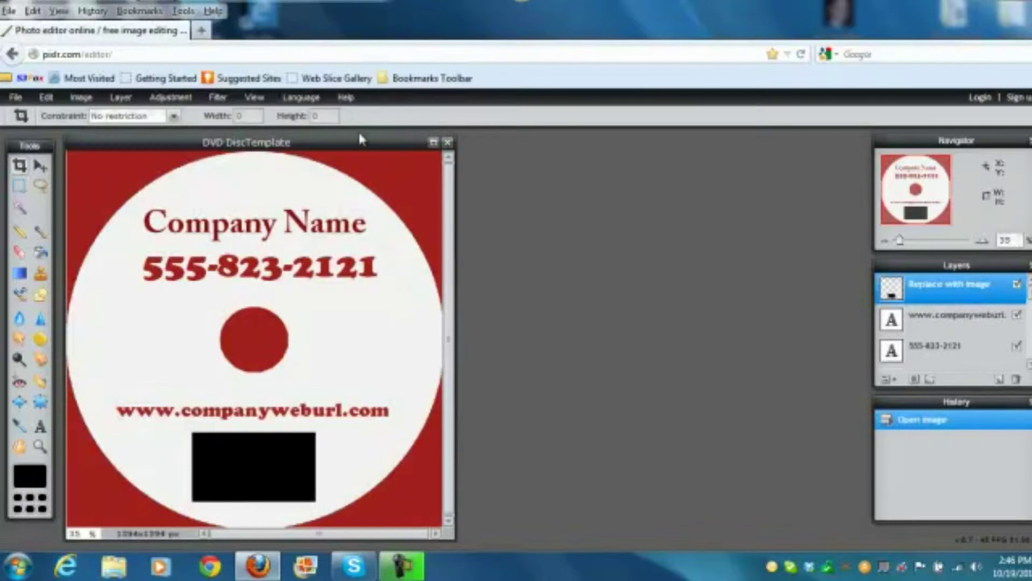
- Move the DVD DiscTemplate window to the middle of the workspace and bring the Layers and History palettes beside it
drag(359, 143, 592, 144)
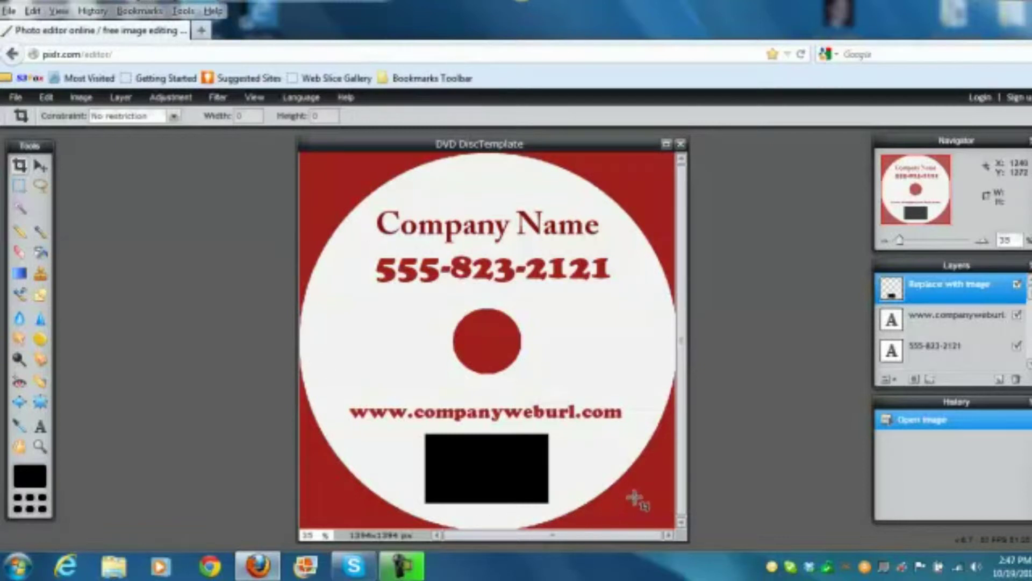
drag(942, 268, 809, 275)
drag(995, 404, 858, 412)
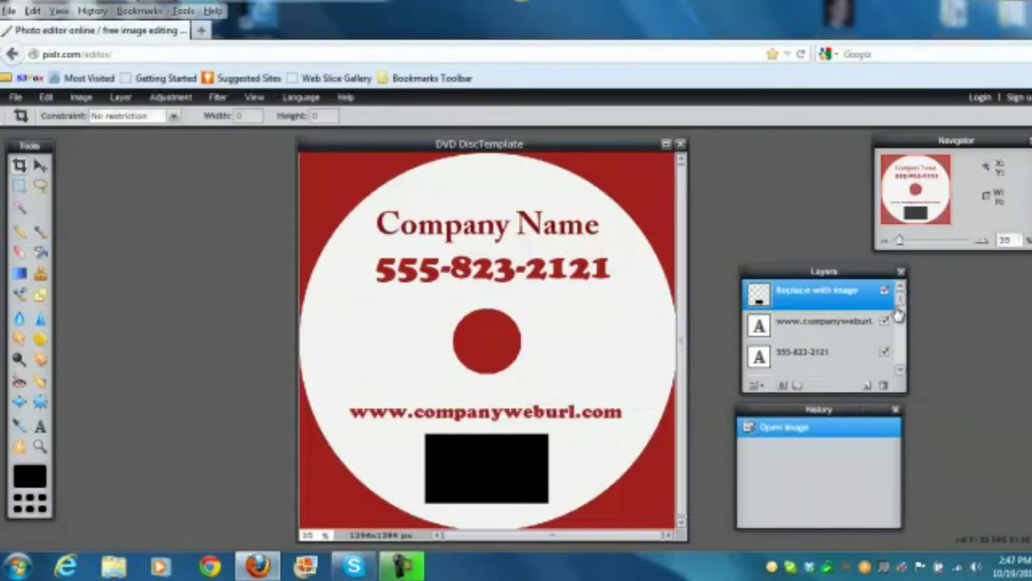
- Toggle the visibility of Layer 1 and leave it hidden, and hide the replace with Background layer
drag(901, 297, 906, 371)
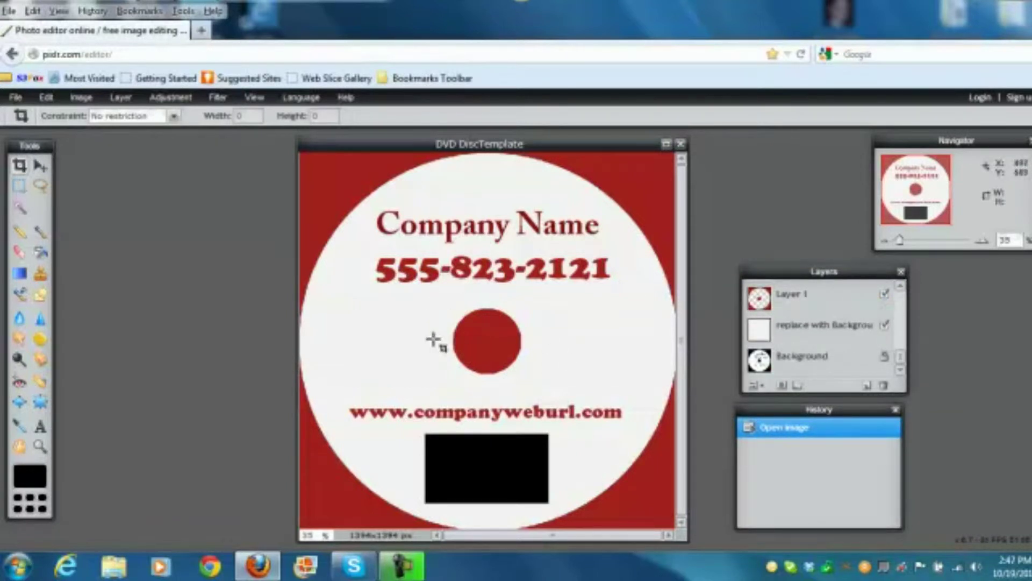
click(885, 295)
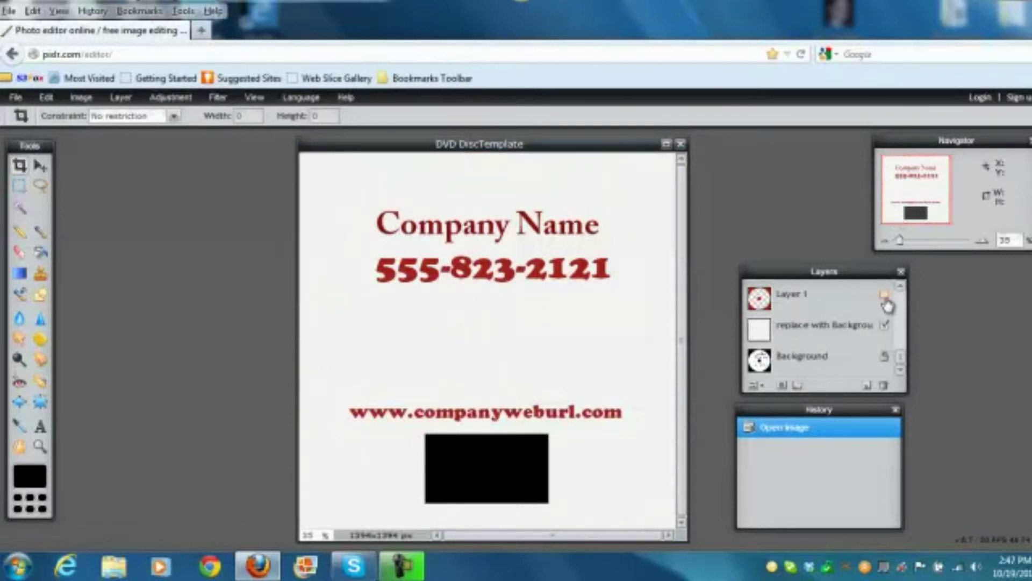
click(884, 295)
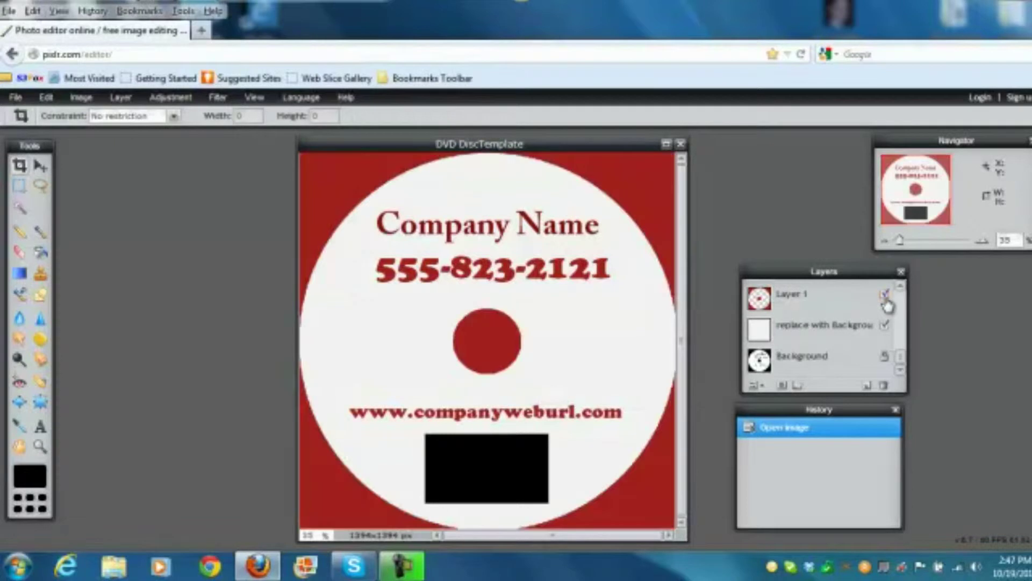
click(884, 295)
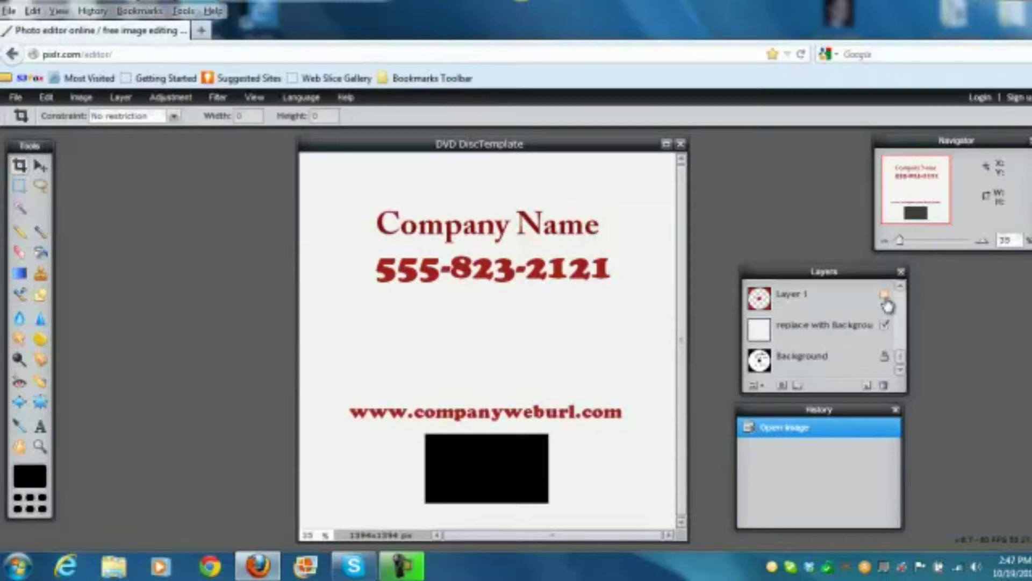
mouse_move(899, 357)
mouse_down()
mouse_move(906, 293)
mouse_move(908, 361)
mouse_up()
click(884, 325)
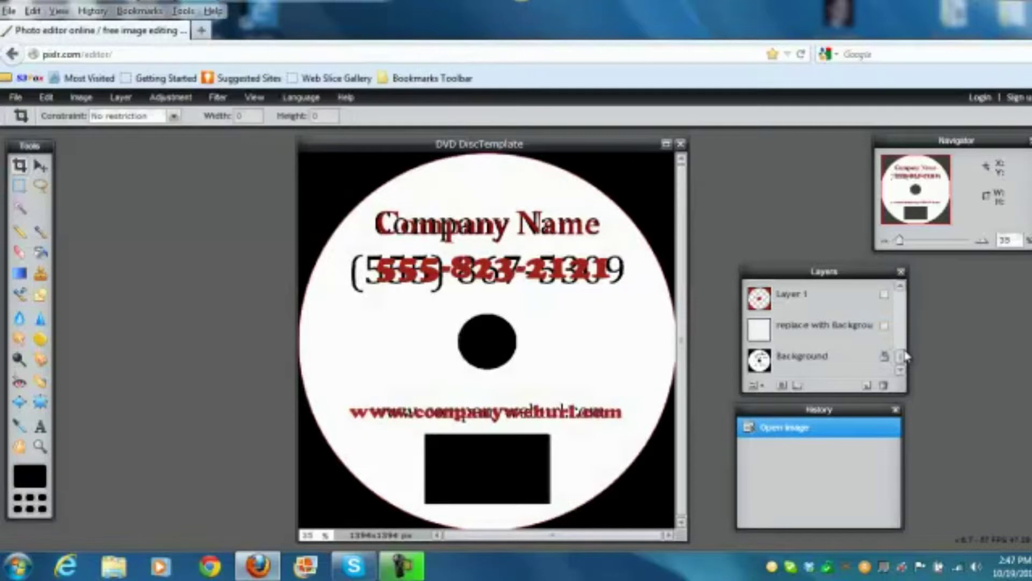
- Hide the Replace with image layer and the web address, phone number and company name text layers
drag(904, 354, 903, 287)
click(884, 291)
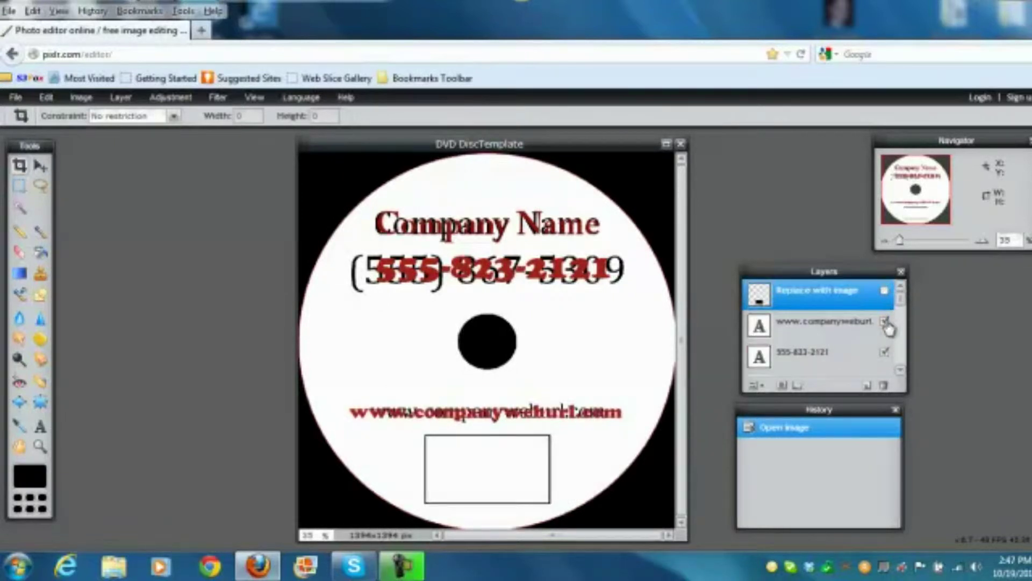
click(885, 321)
click(884, 353)
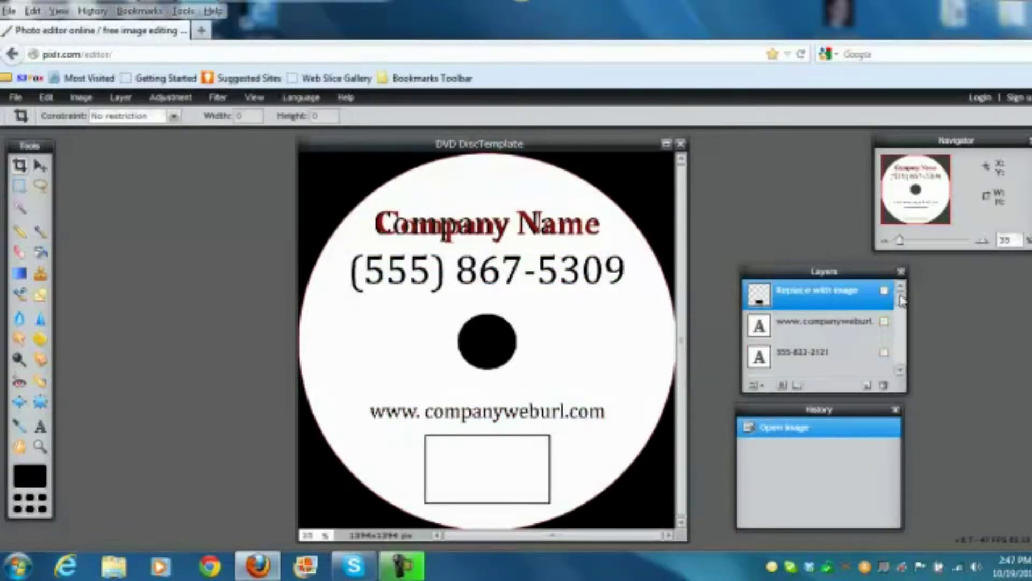
drag(901, 296, 902, 371)
click(885, 339)
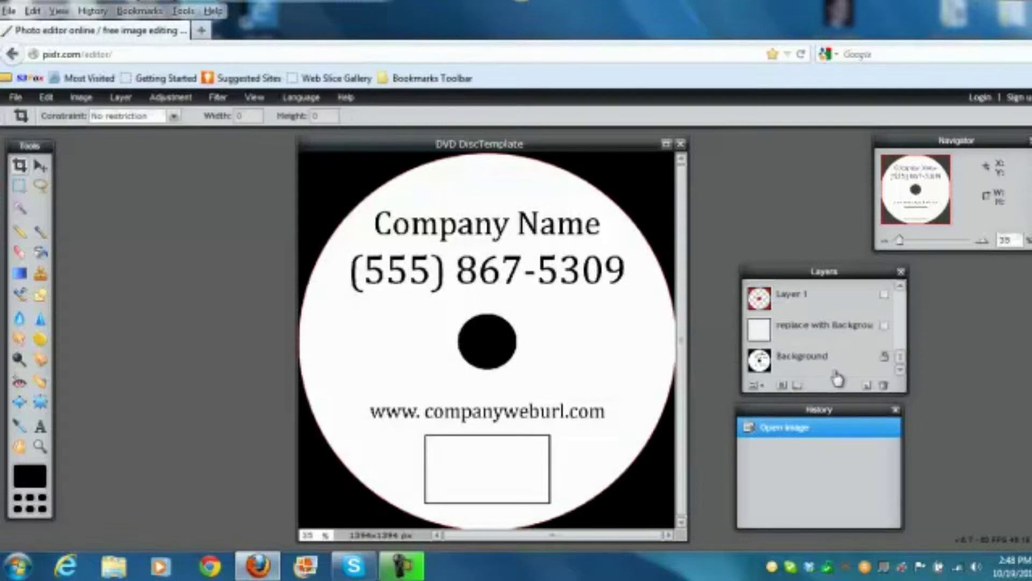
- Make the replace with Background layer and Layer 1 visible again
click(884, 326)
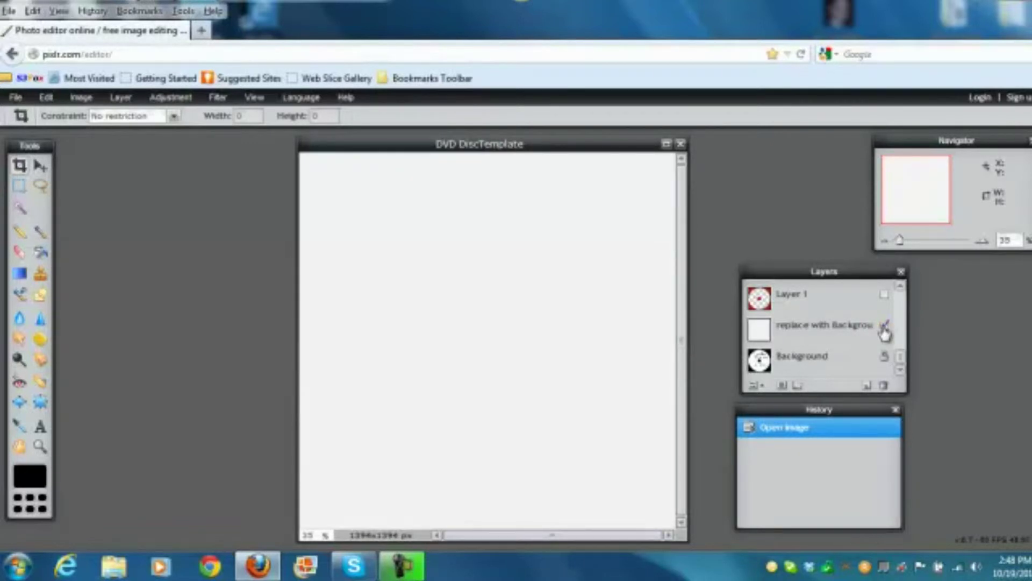
click(885, 295)
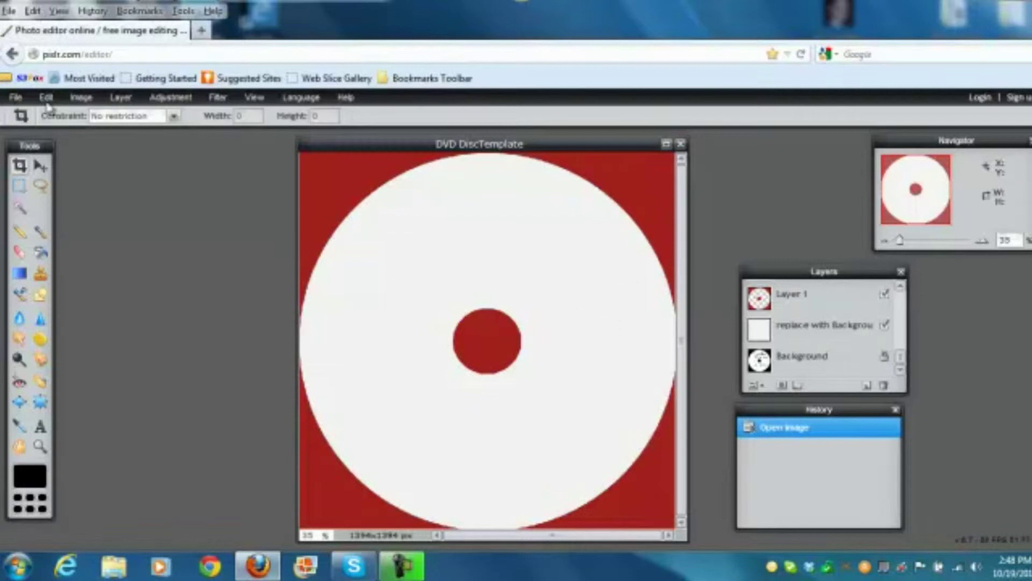
click(18, 95)
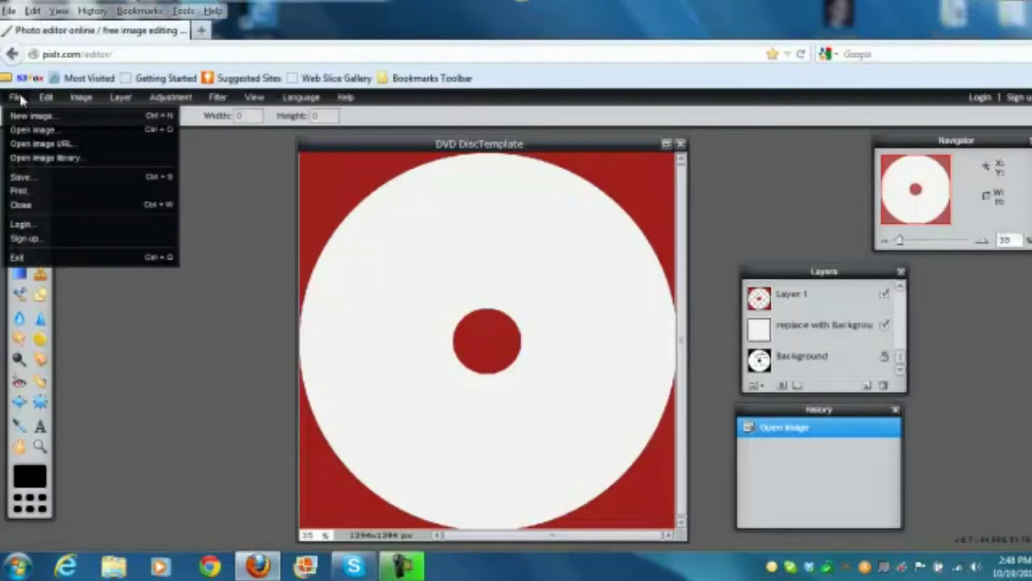
click(33, 130)
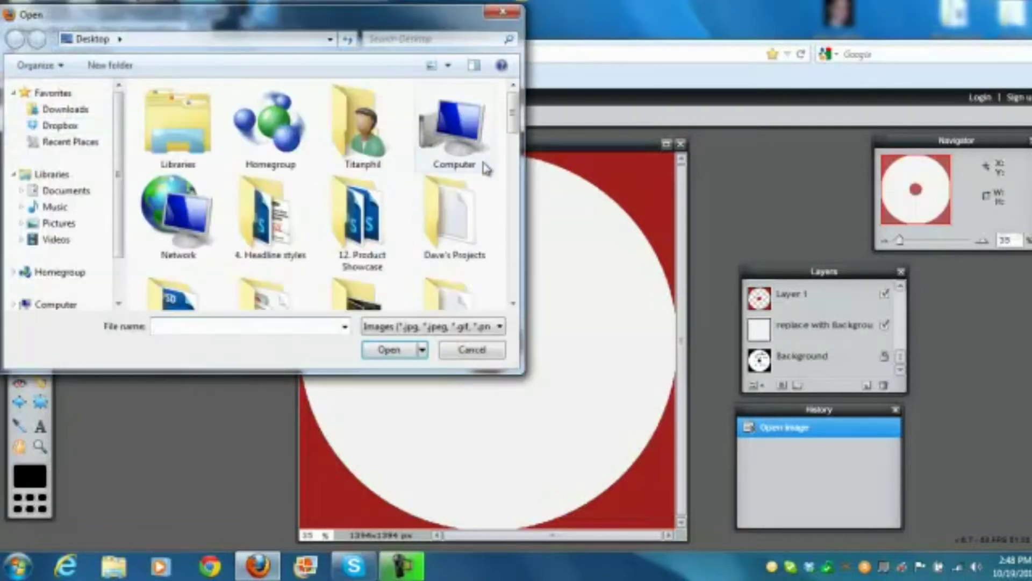
drag(514, 132, 509, 264)
click(179, 207)
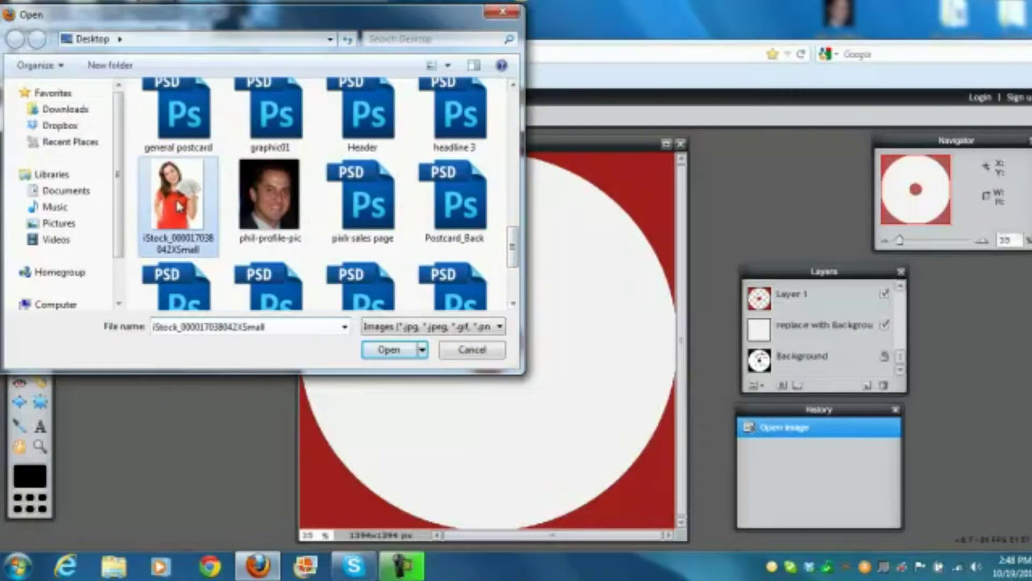
click(391, 351)
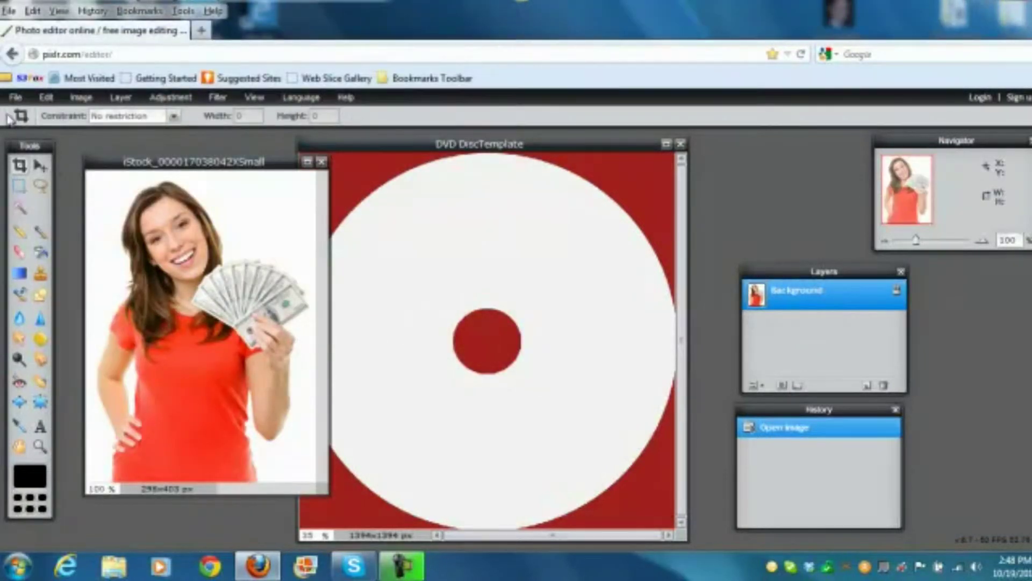
- Select the entire iStock photo, switch to the Move tool and copy the selection
click(46, 97)
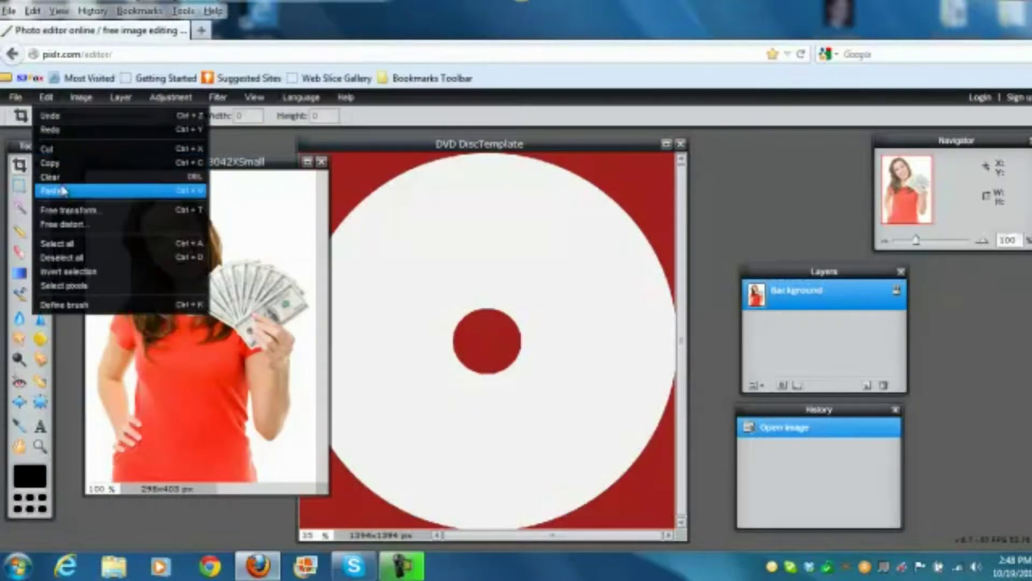
click(70, 243)
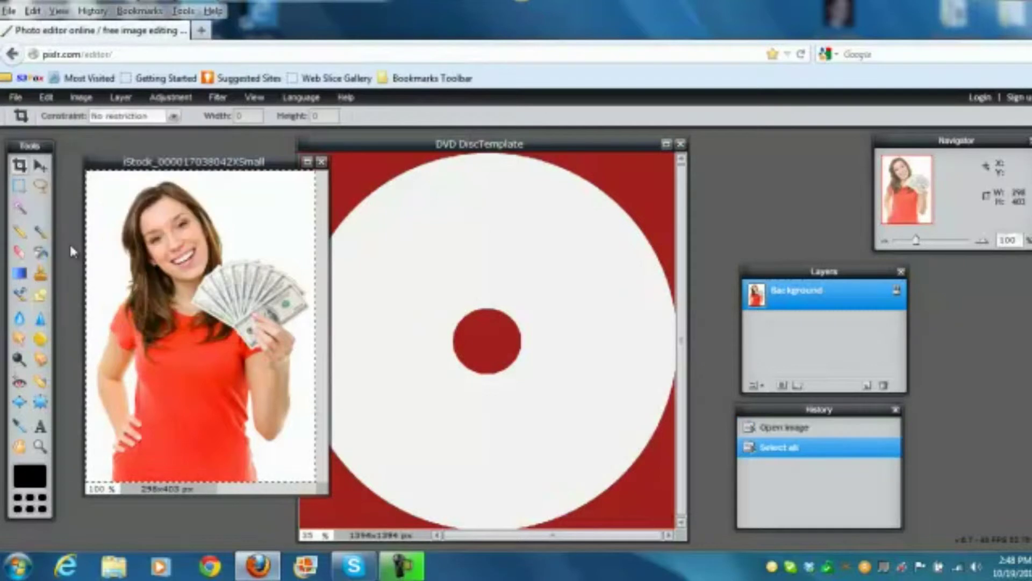
click(45, 170)
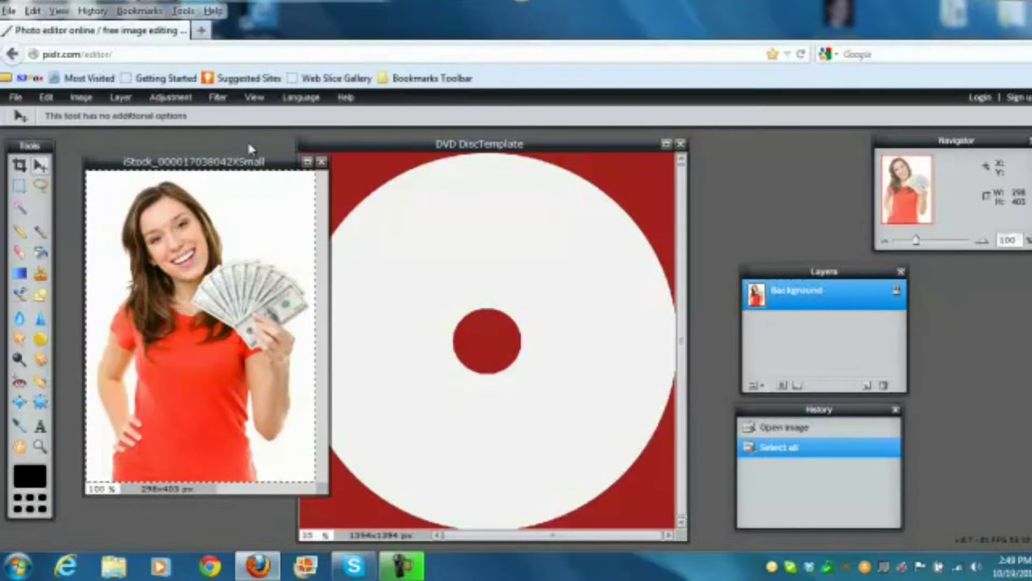
key(ctrl+c)
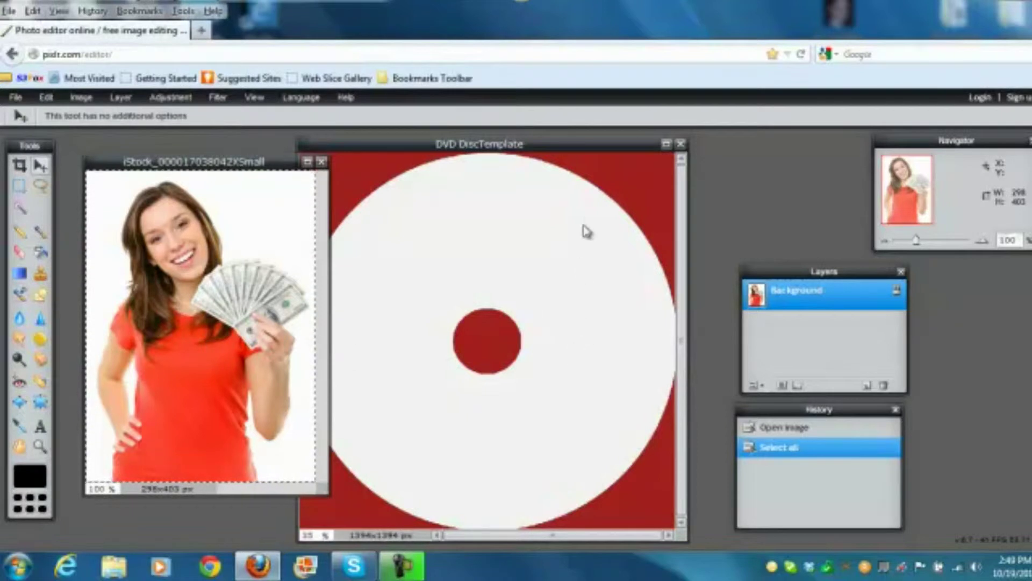
- Paste the photo directly above the replace with Background layer of DVD DiscTemplate and move it to the left of the centre hole
click(619, 149)
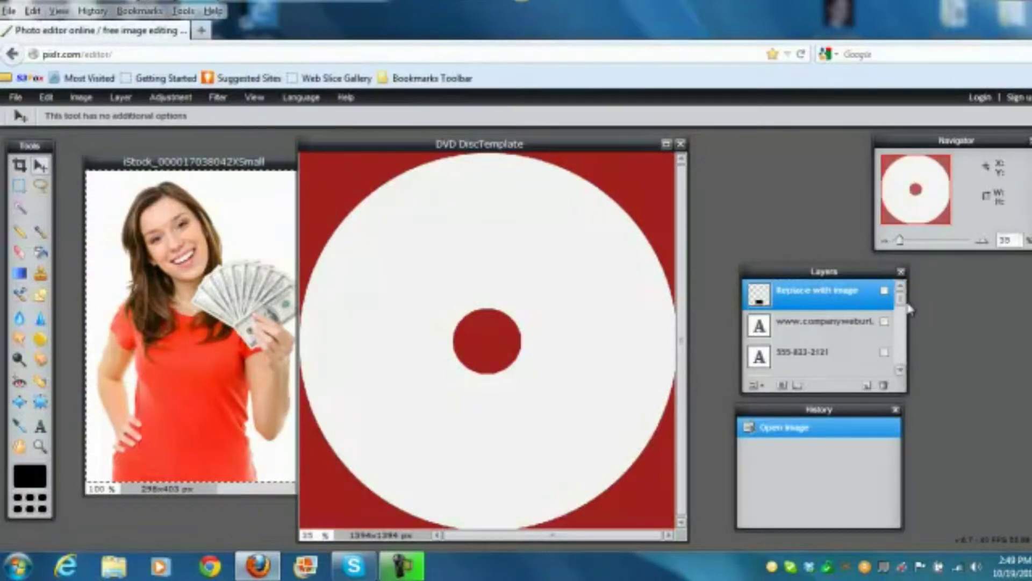
scroll(908, 312, down, 4)
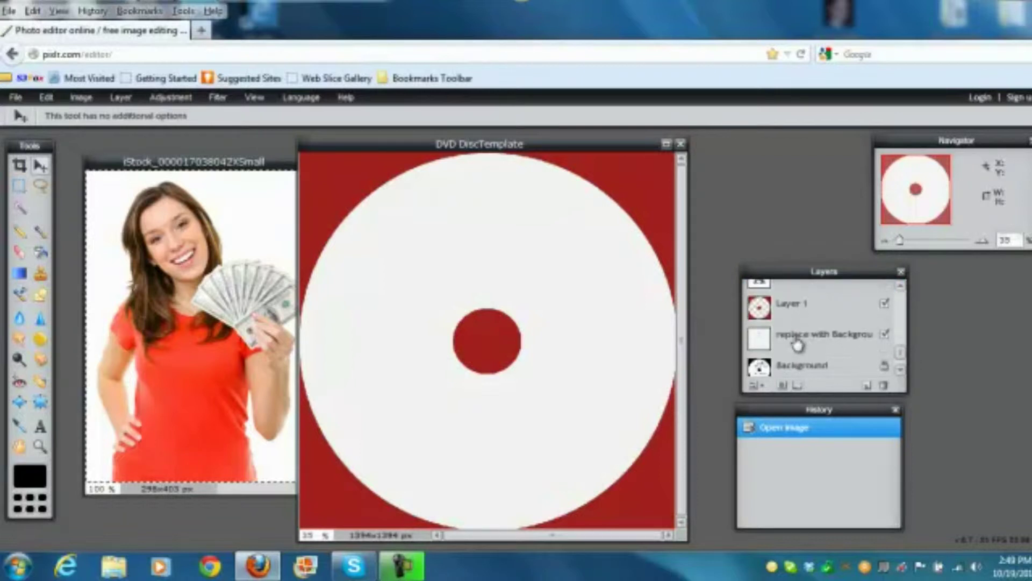
click(797, 344)
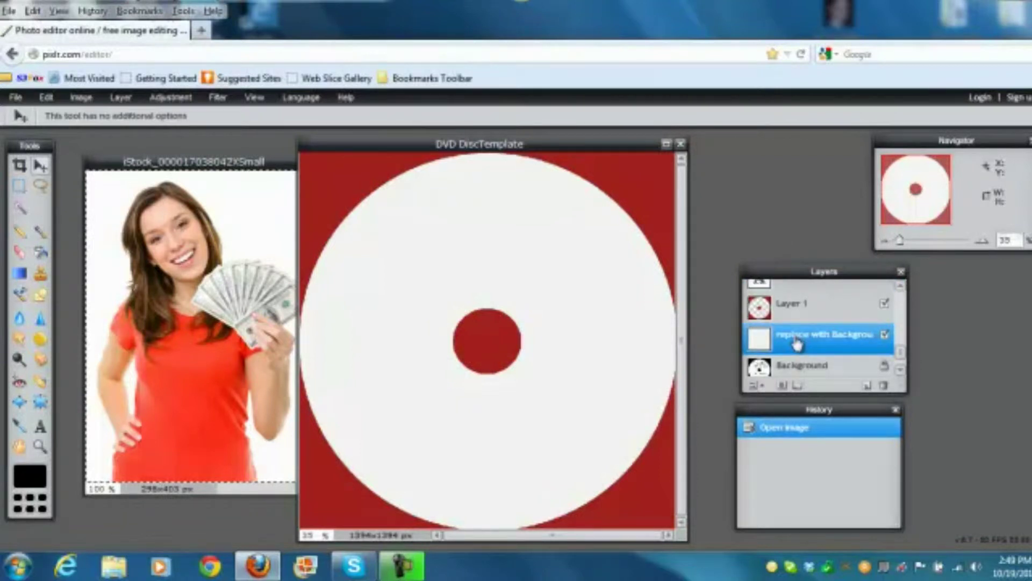
key(ctrl+v)
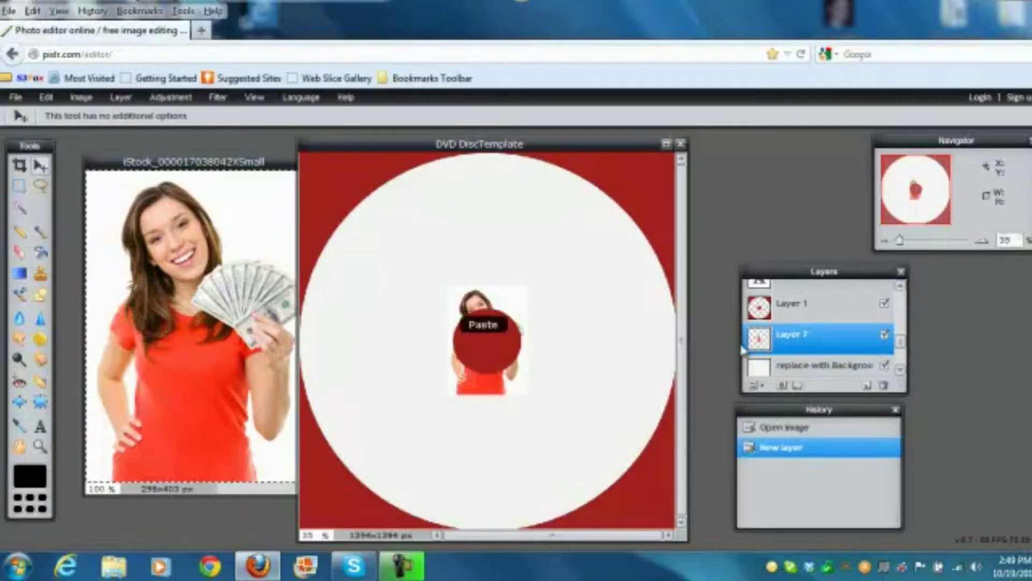
drag(490, 299, 394, 267)
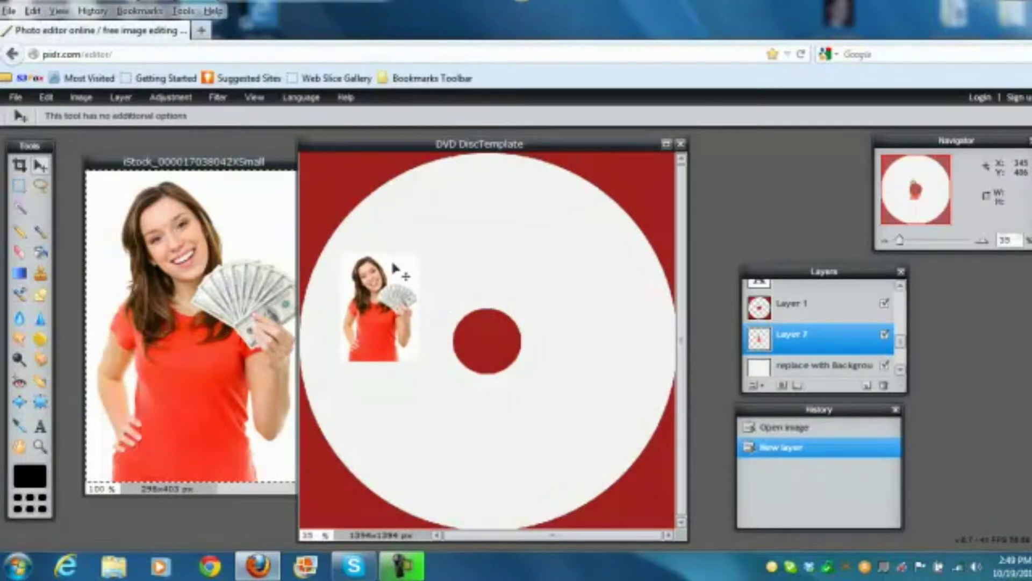
- Close the original iStock photo without saving it
click(282, 161)
click(322, 162)
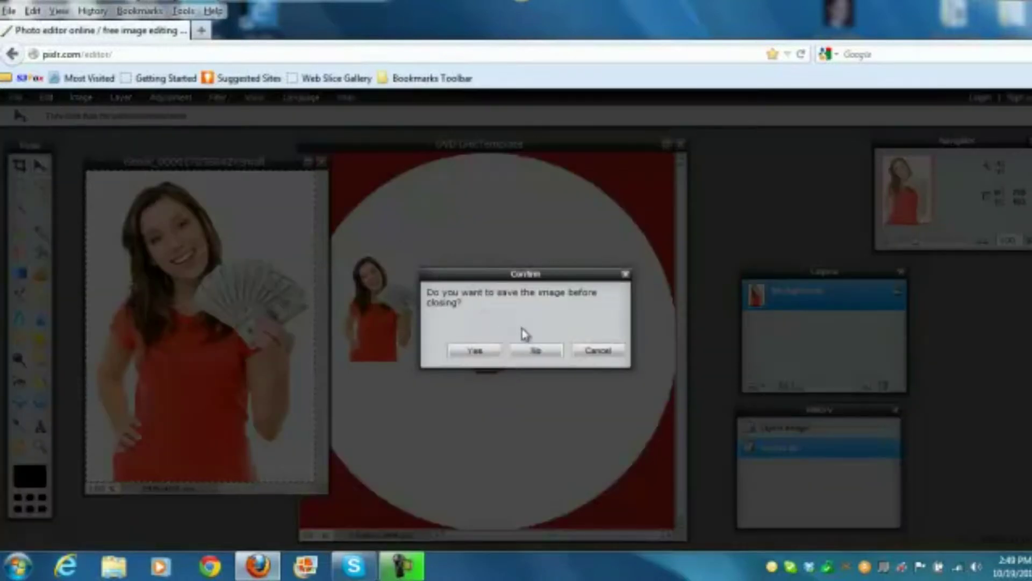
click(548, 355)
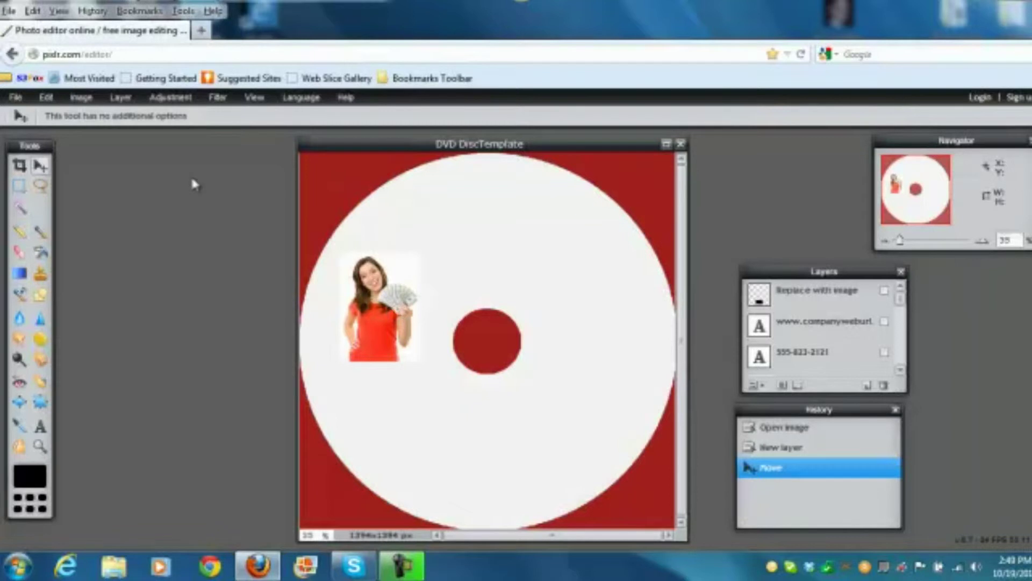
- Enlarge the pasted photo with Free transform so it fills the left half of the disc up to the centre hole, and apply it
click(50, 99)
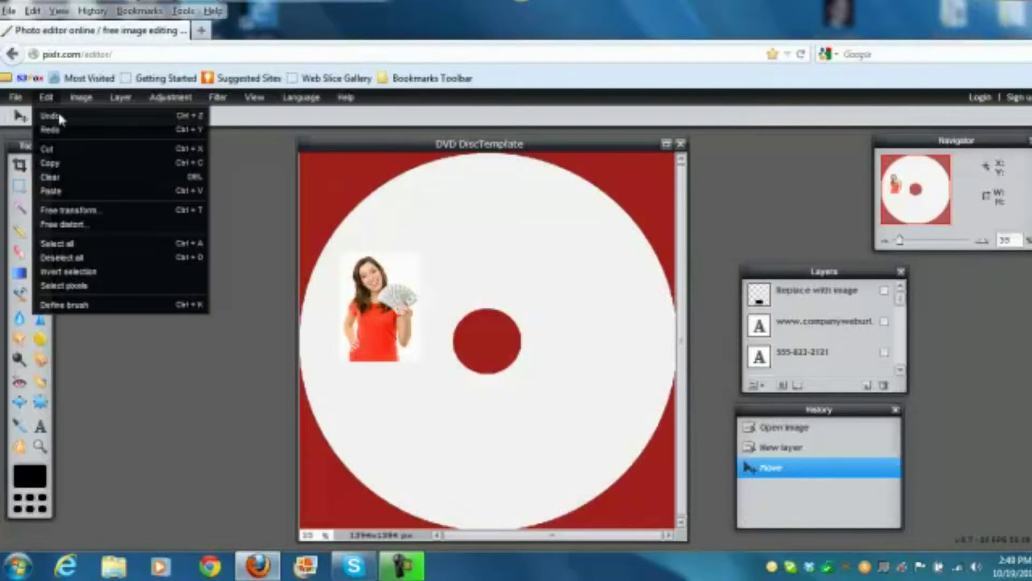
click(88, 214)
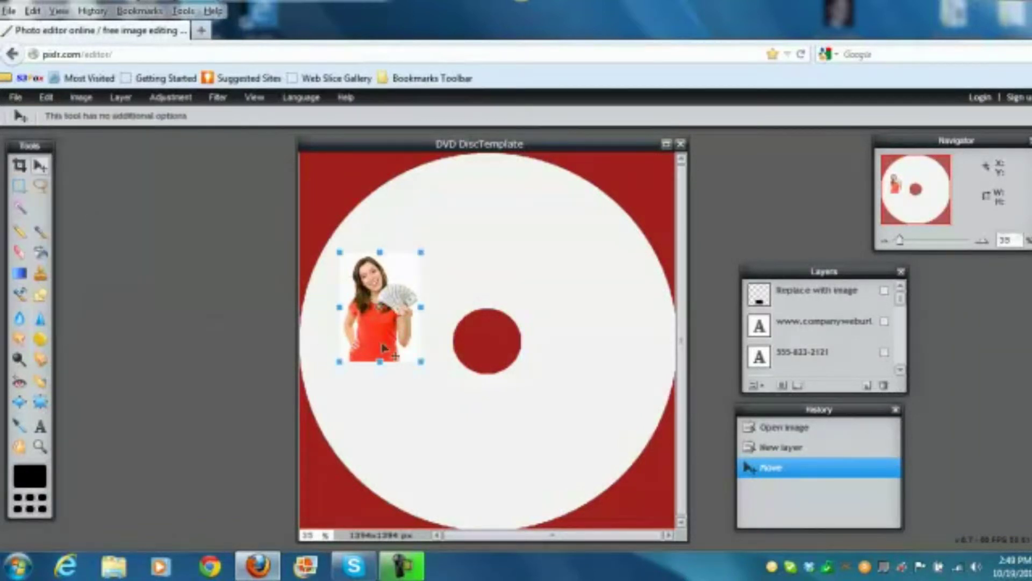
drag(424, 363, 414, 431)
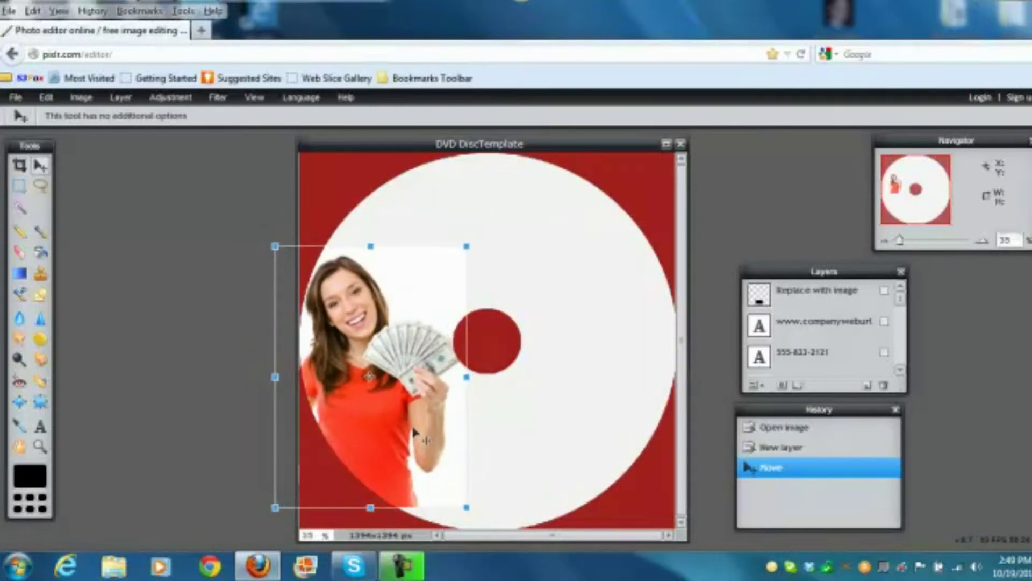
drag(460, 505, 490, 539)
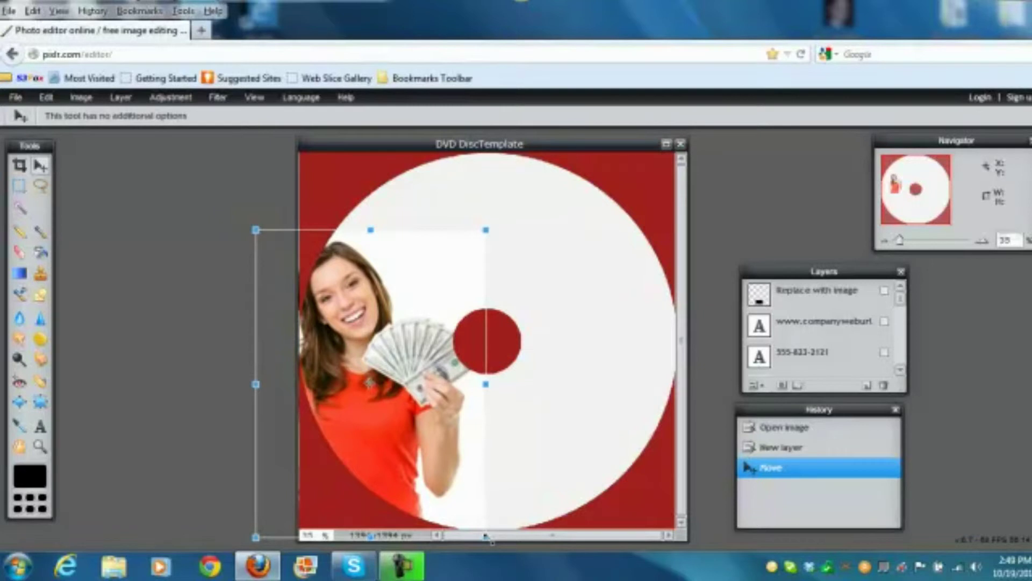
drag(456, 478, 463, 486)
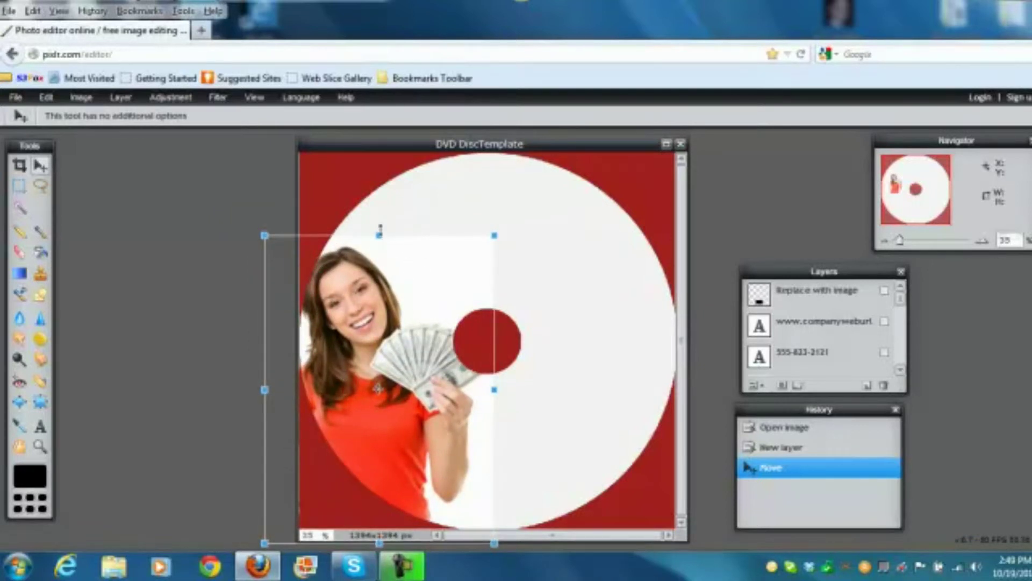
drag(379, 232, 380, 220)
drag(412, 263, 418, 265)
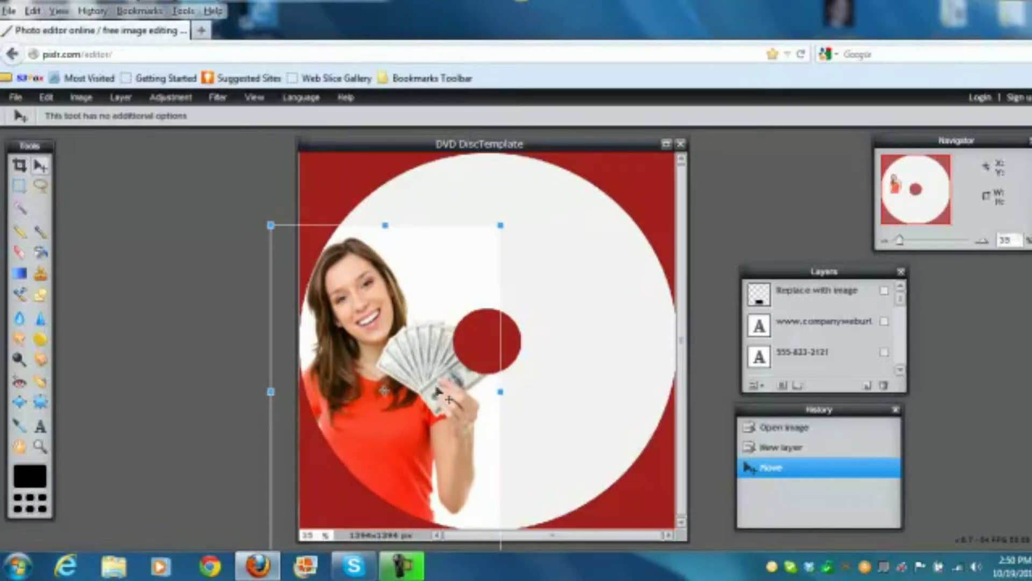
click(41, 164)
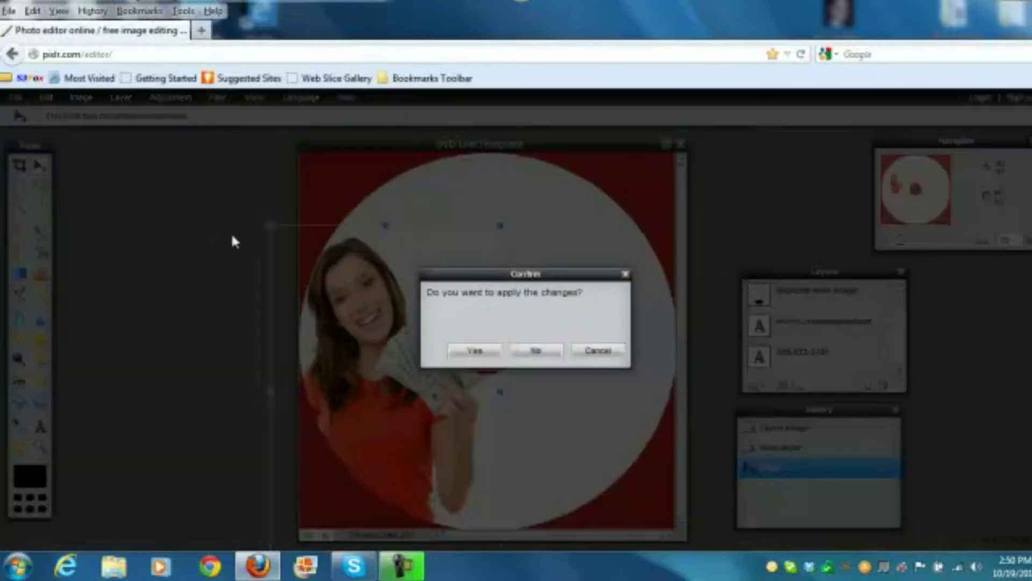
click(482, 351)
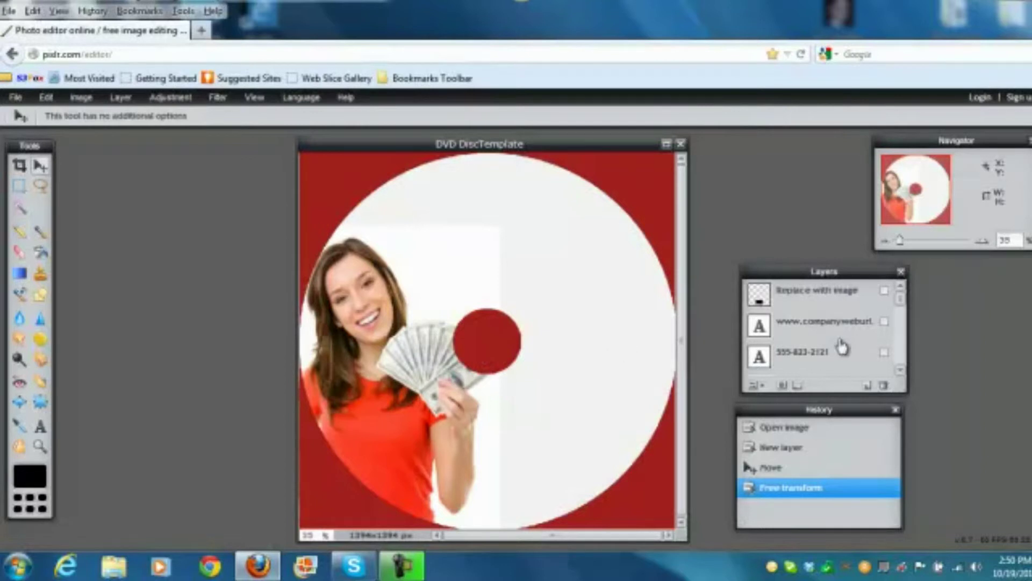
- Toggle Layer 1 off and on to examine how the red disc frame masks the enlarged photo
drag(905, 305, 902, 334)
click(884, 328)
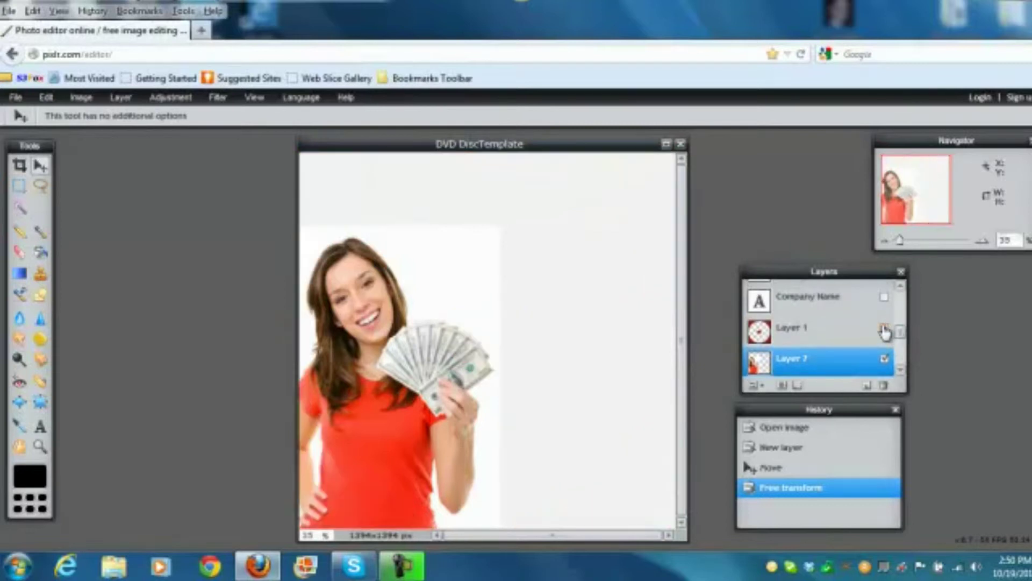
click(884, 328)
click(885, 329)
click(885, 329)
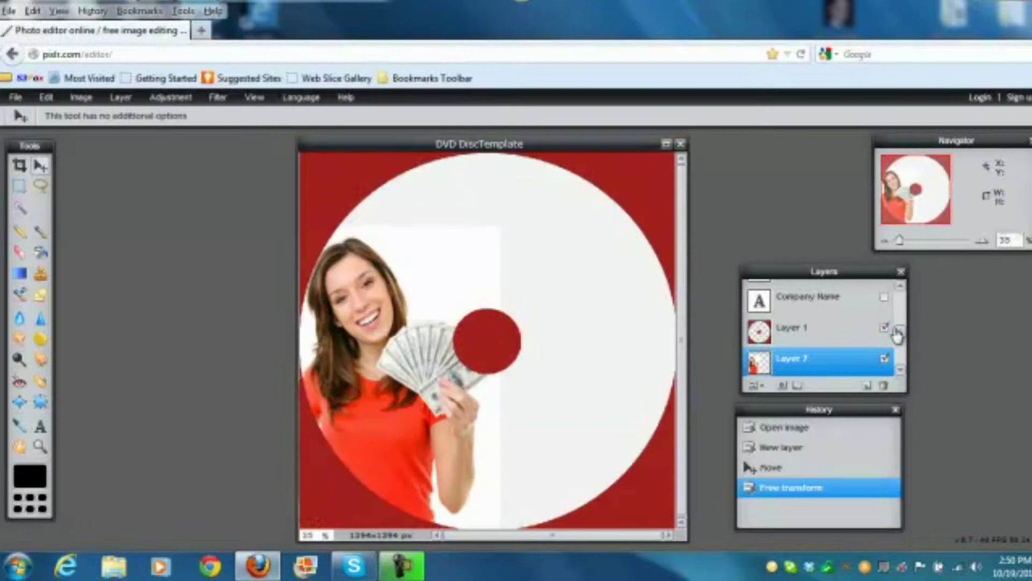
- Make the Company Name text layer visible and select it
scroll(901, 336, up, 2)
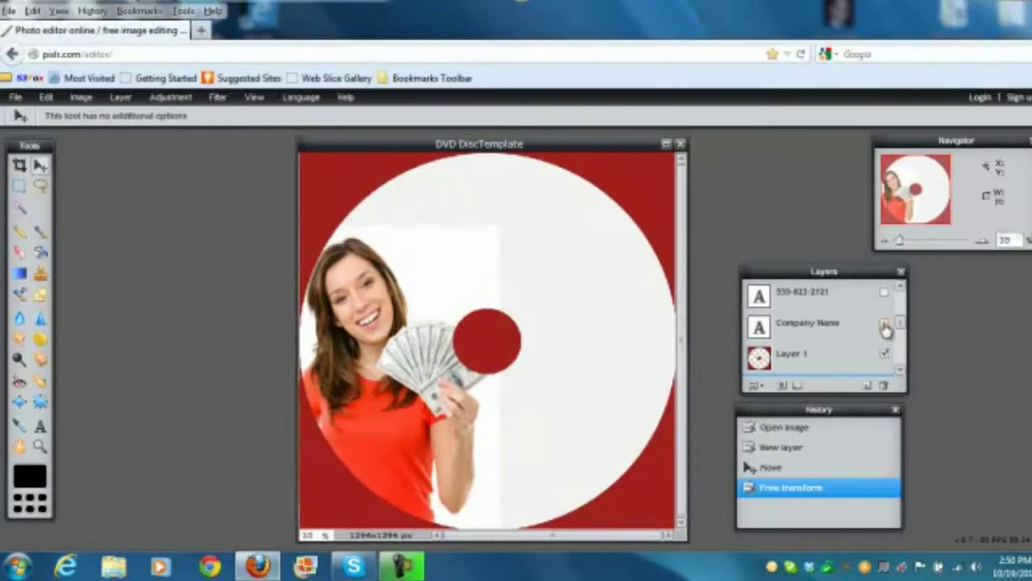
click(884, 324)
click(849, 335)
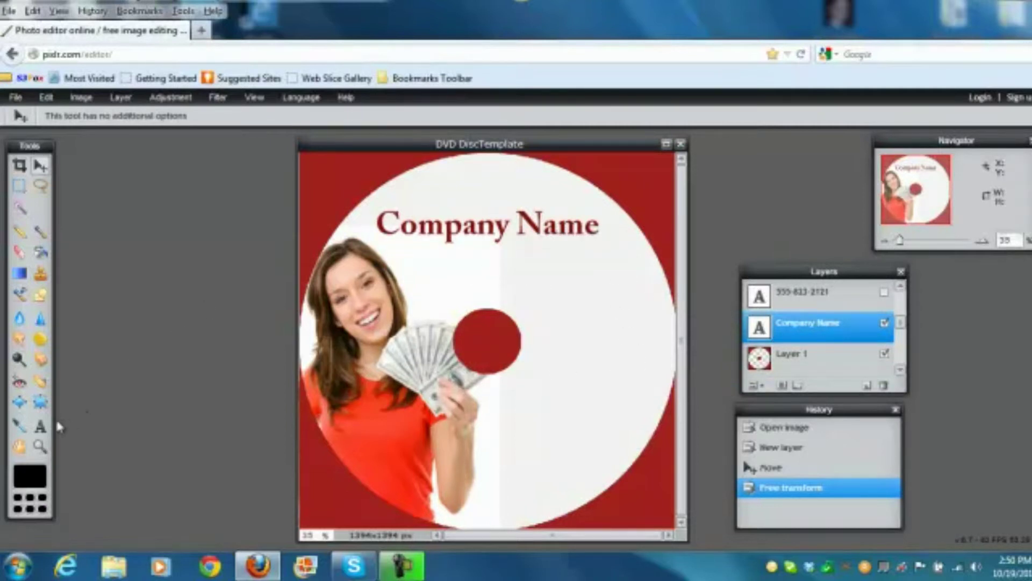
- Replace the Company Name text with "Phil The Money Man" using the Type tool
click(41, 428)
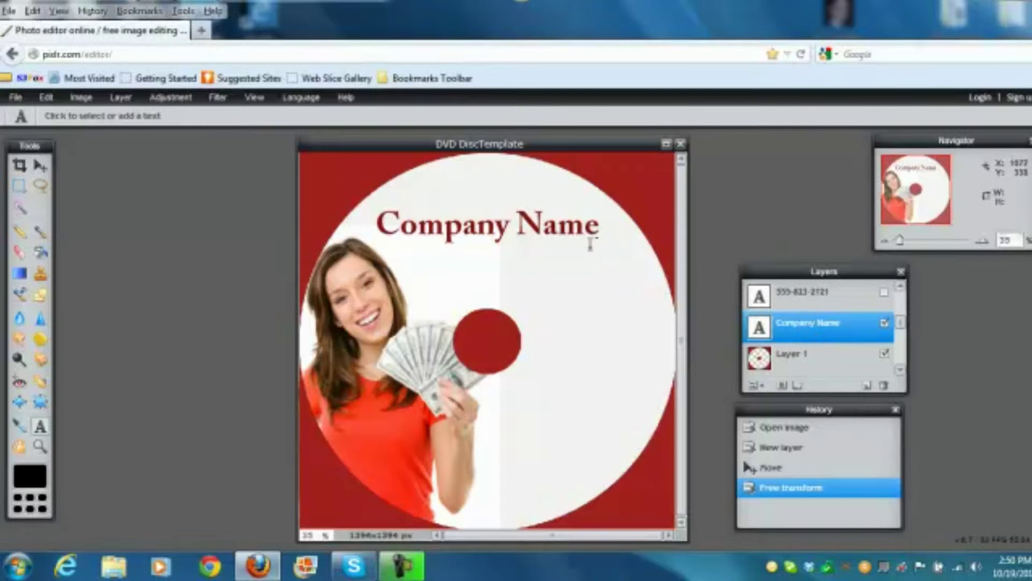
click(601, 226)
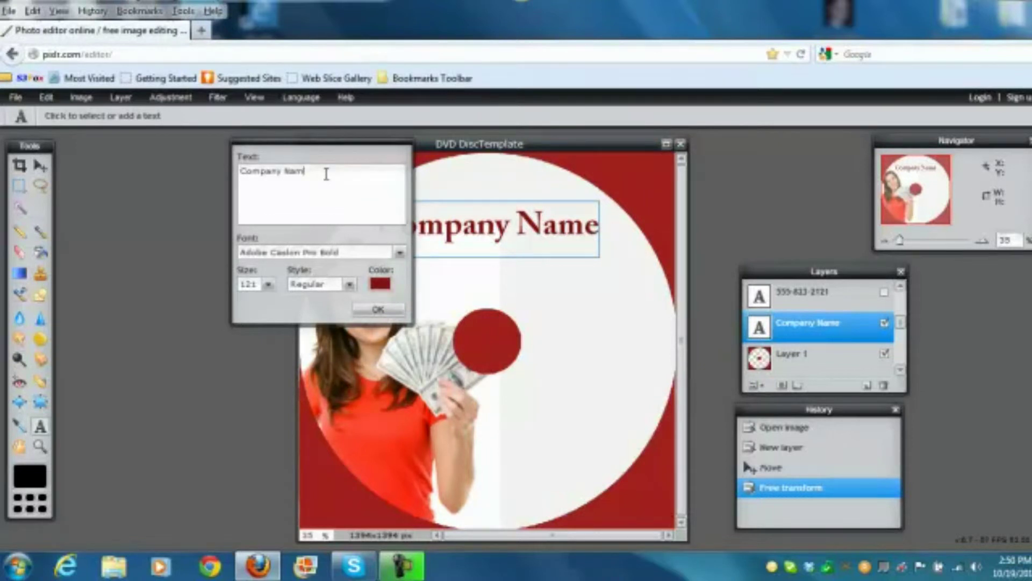
key(BackSpace)
key(BackSpace)
key(BackSpace)
key(BackSpace)
key(BackSpace)
key(BackSpace)
key(BackSpace)
key(BackSpace)
key(BackSpace)
key(BackSpace)
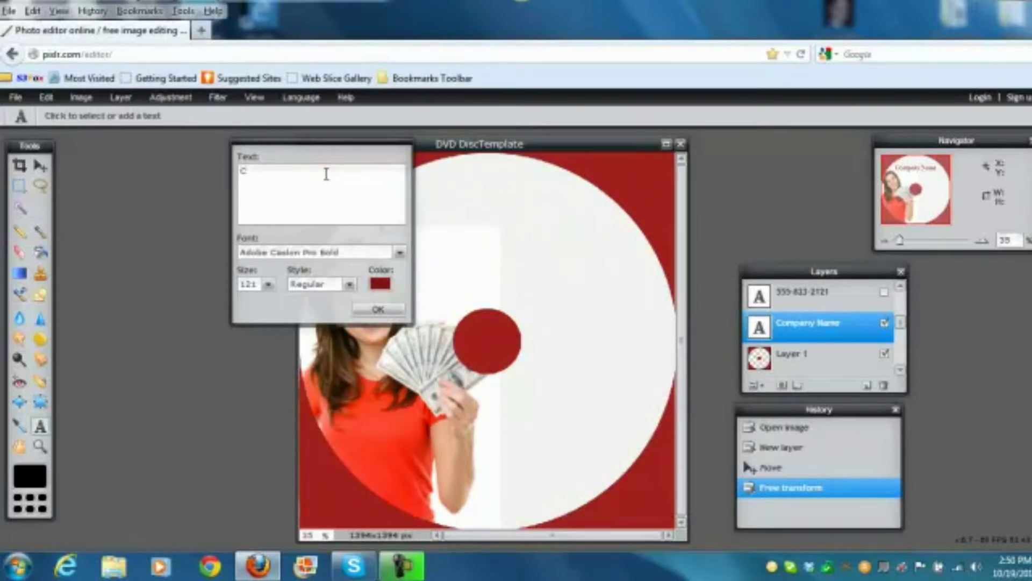
text(Phil The Mo)
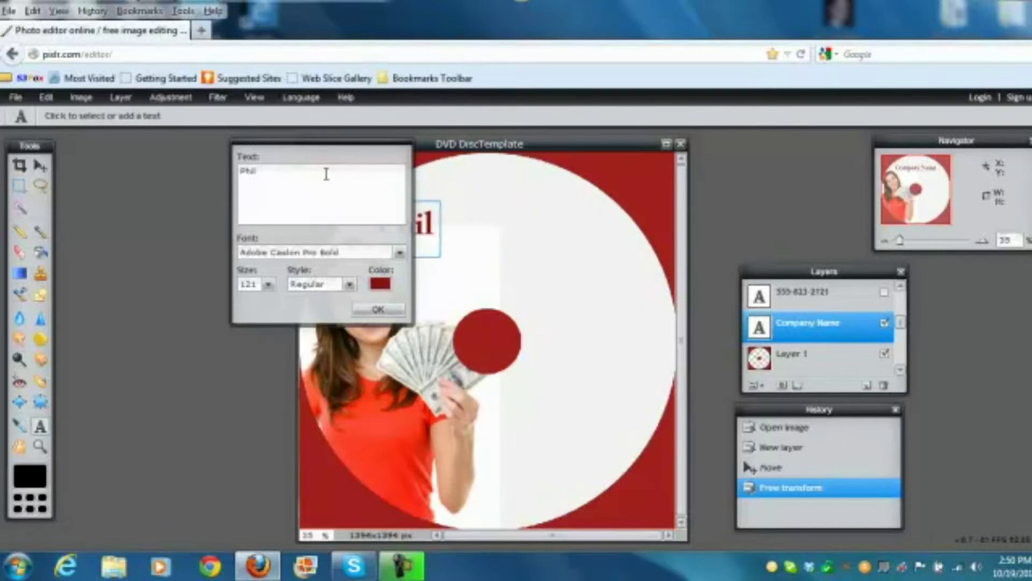
text(ney Man)
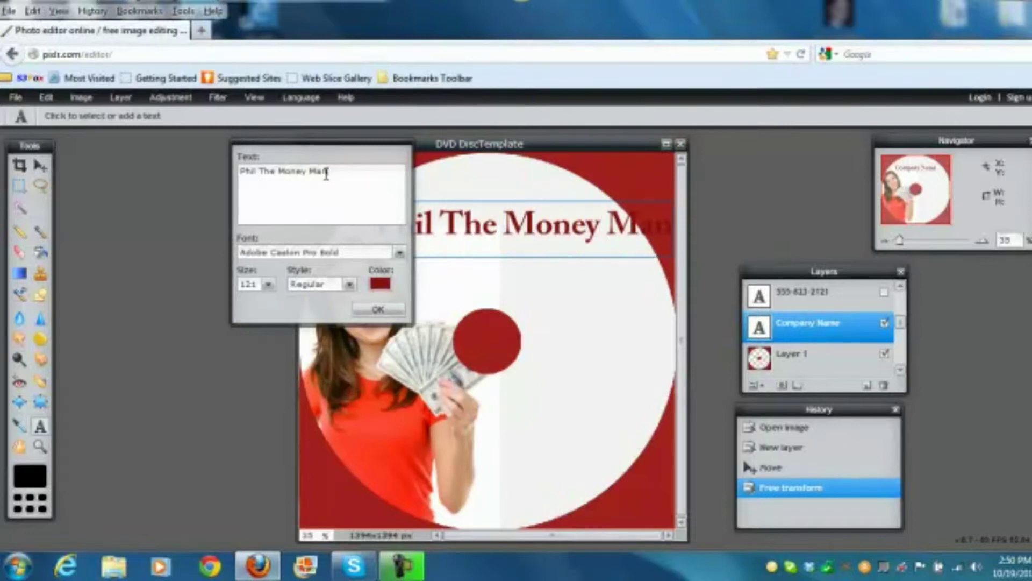
- Set the title's font size to 88 and its colour to very dark green, hex 041e07
click(268, 285)
drag(268, 302, 246, 304)
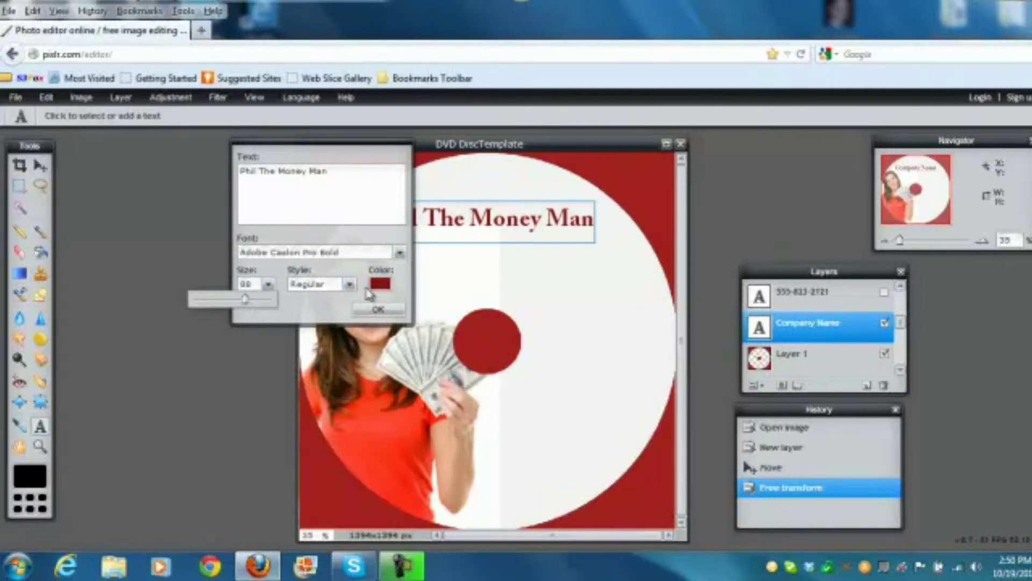
click(379, 285)
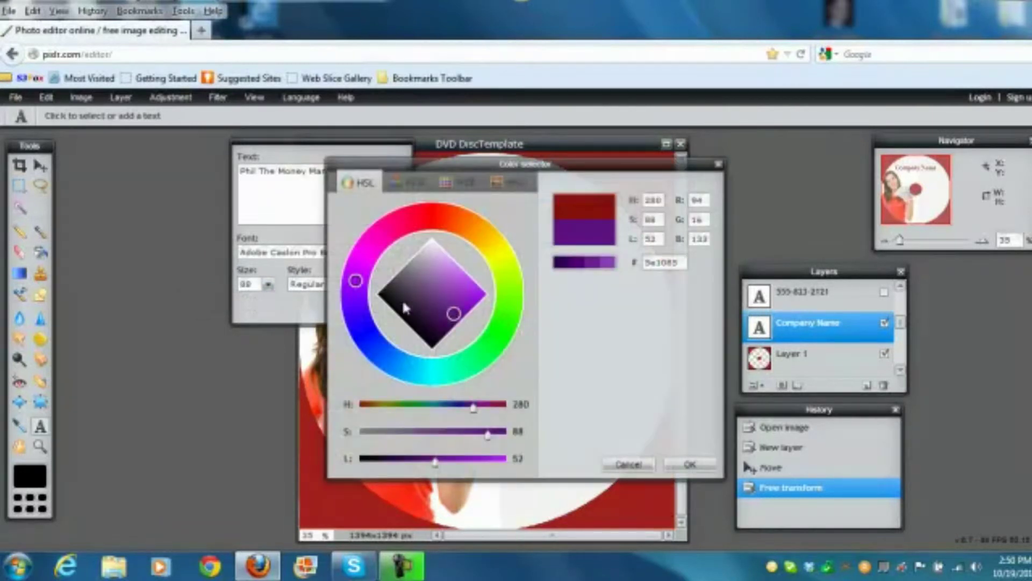
click(494, 341)
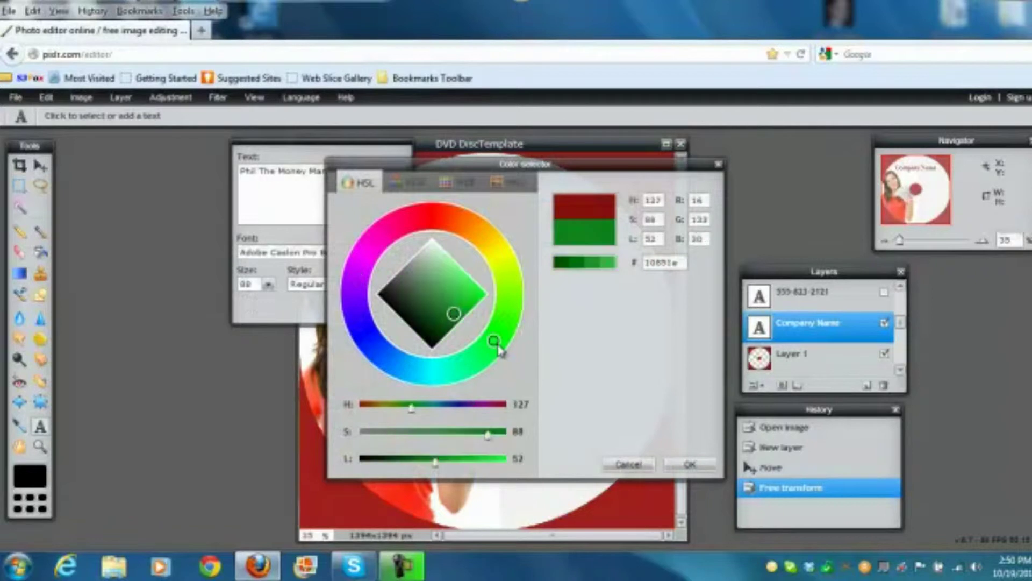
click(440, 326)
click(419, 317)
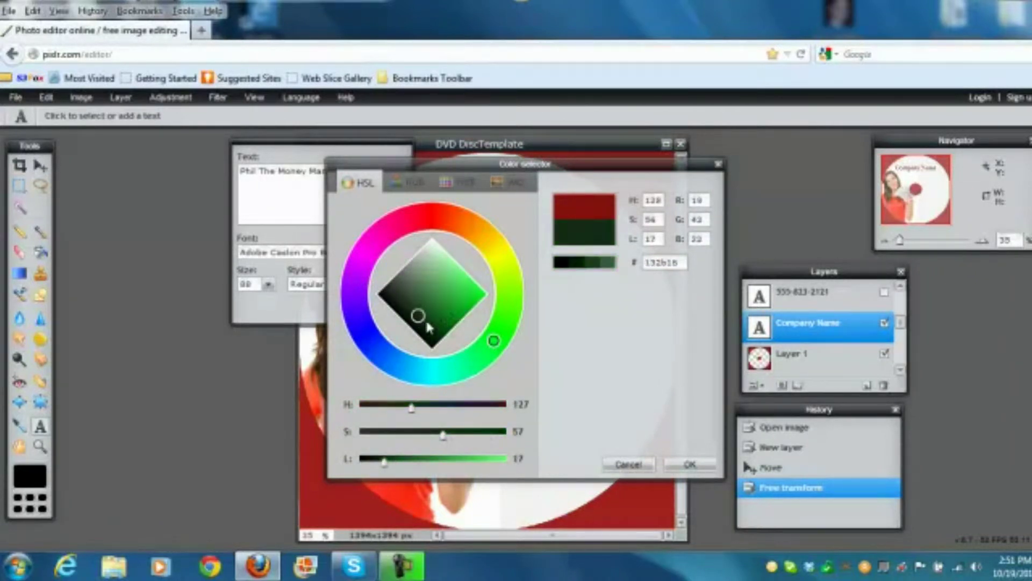
click(402, 303)
click(430, 335)
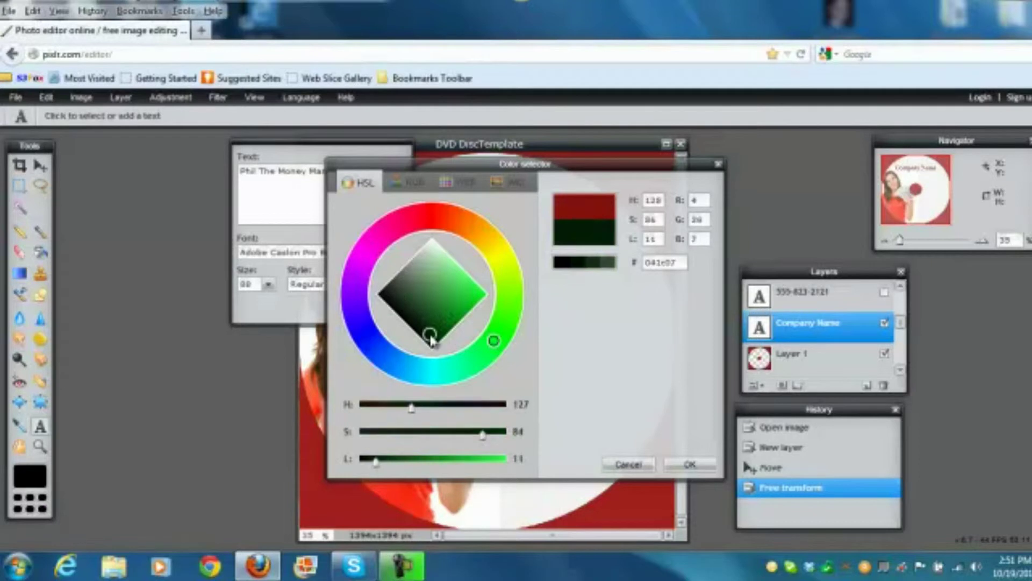
click(691, 464)
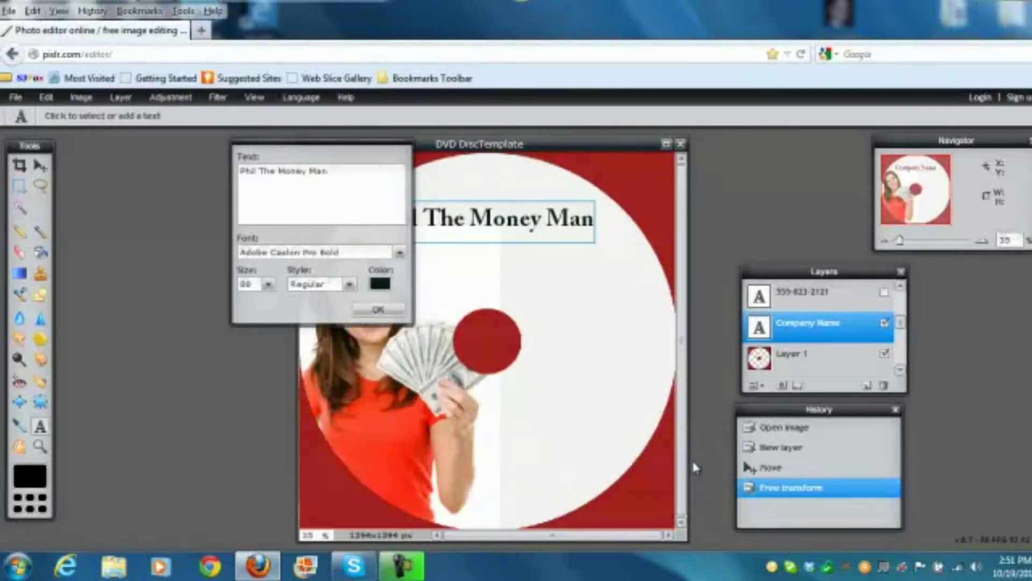
- Choose Adobe Caslon Pro Bold as the title's font and accept the text edit
click(401, 252)
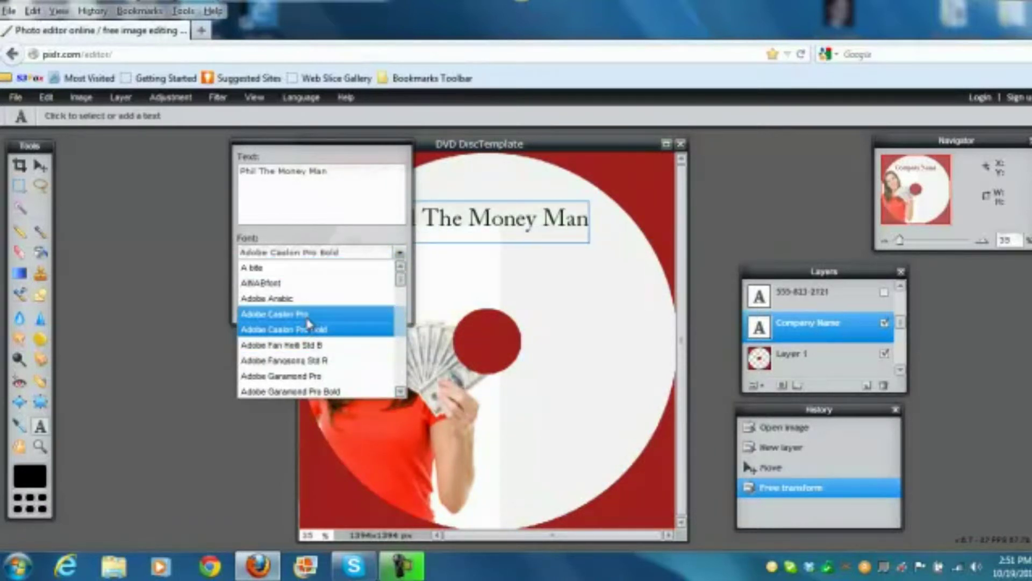
click(315, 337)
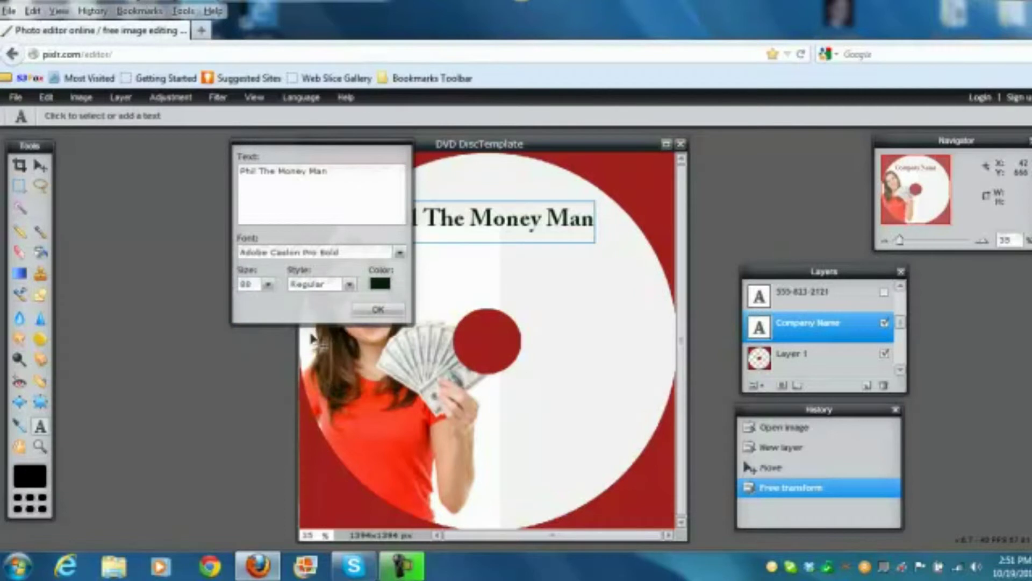
click(376, 306)
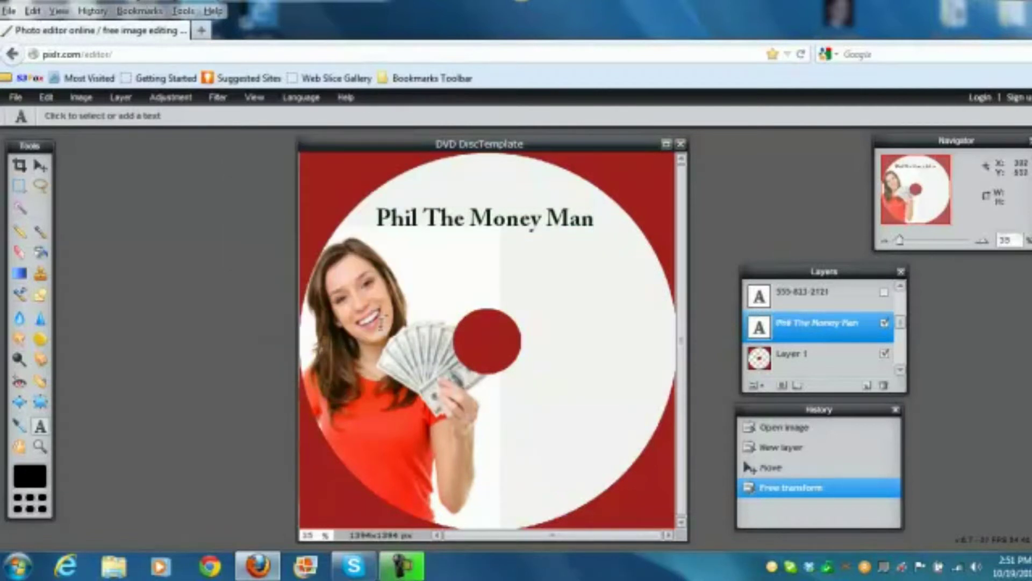
- Hide Layer 1 briefly and show it again to check the title and photo with and without the disc frame
click(884, 354)
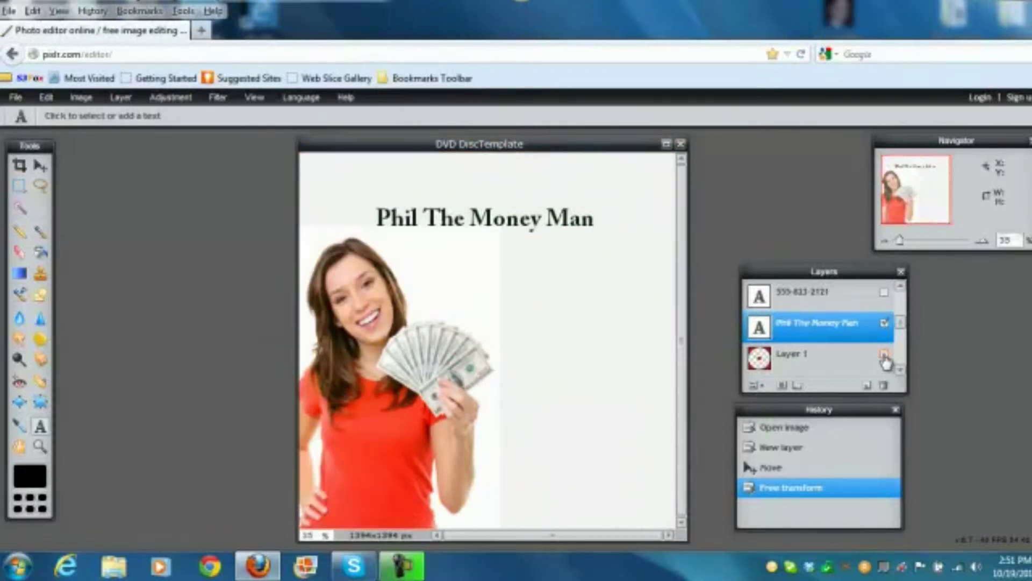
click(884, 357)
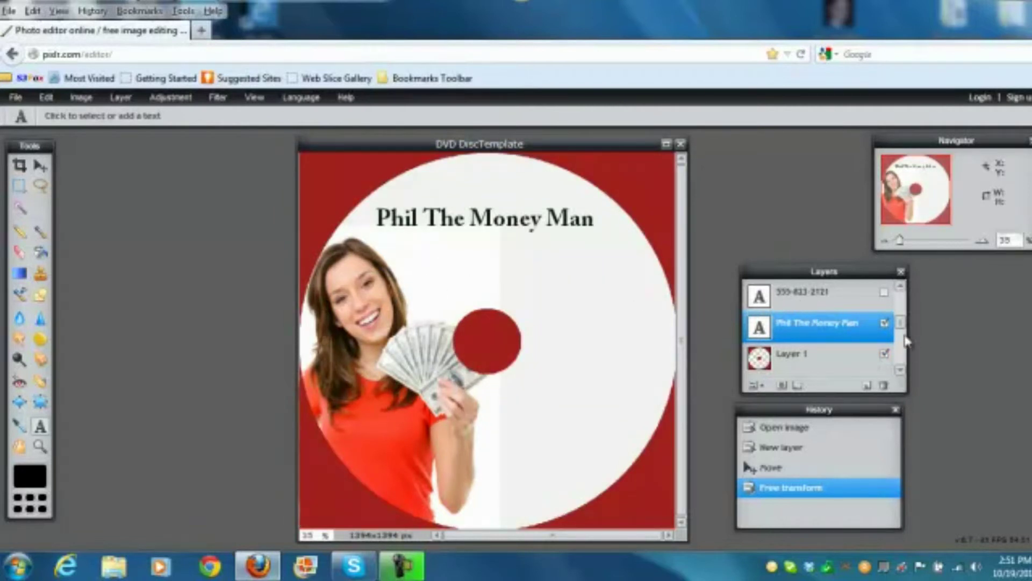
- Try selecting the photo's white background on Layer 7 with the Wand tool at tolerance 21, and deselect it
drag(906, 332, 908, 352)
click(825, 343)
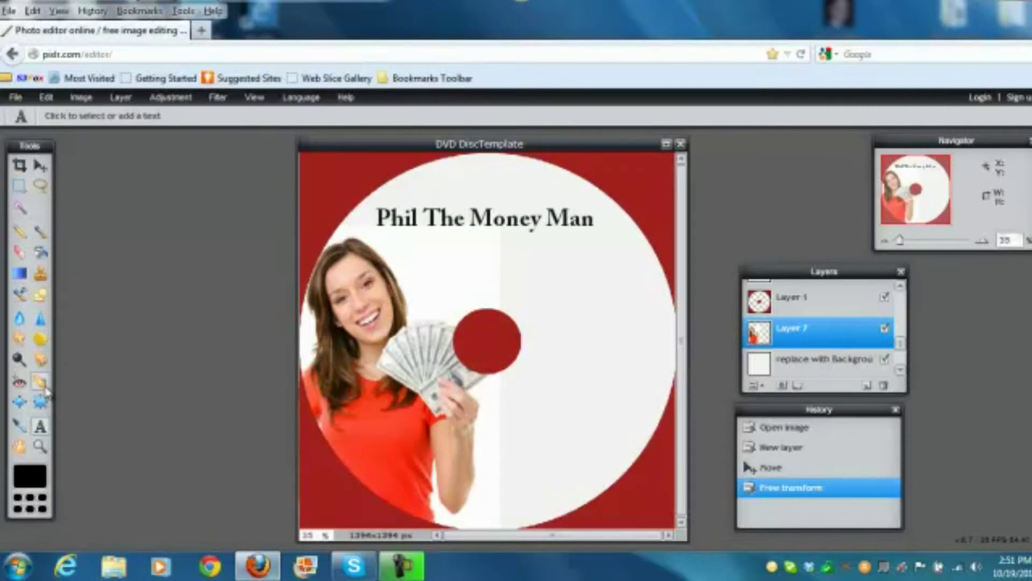
click(22, 211)
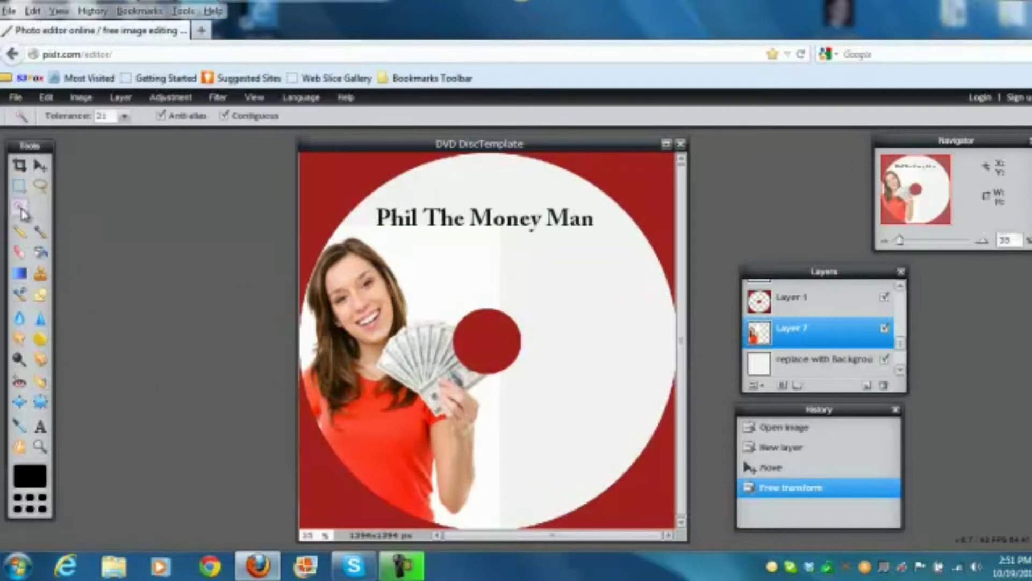
click(447, 276)
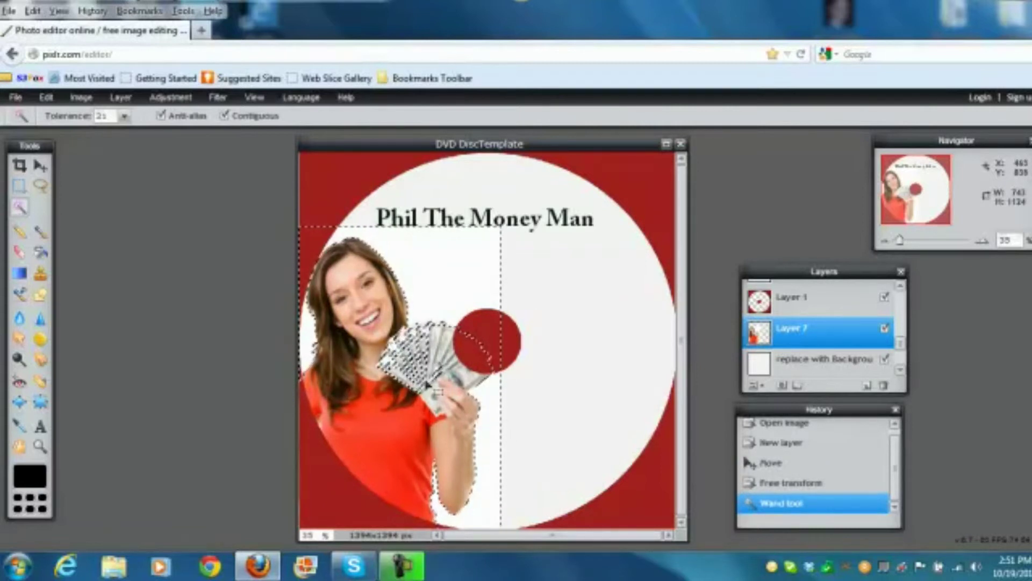
key(ctrl+d)
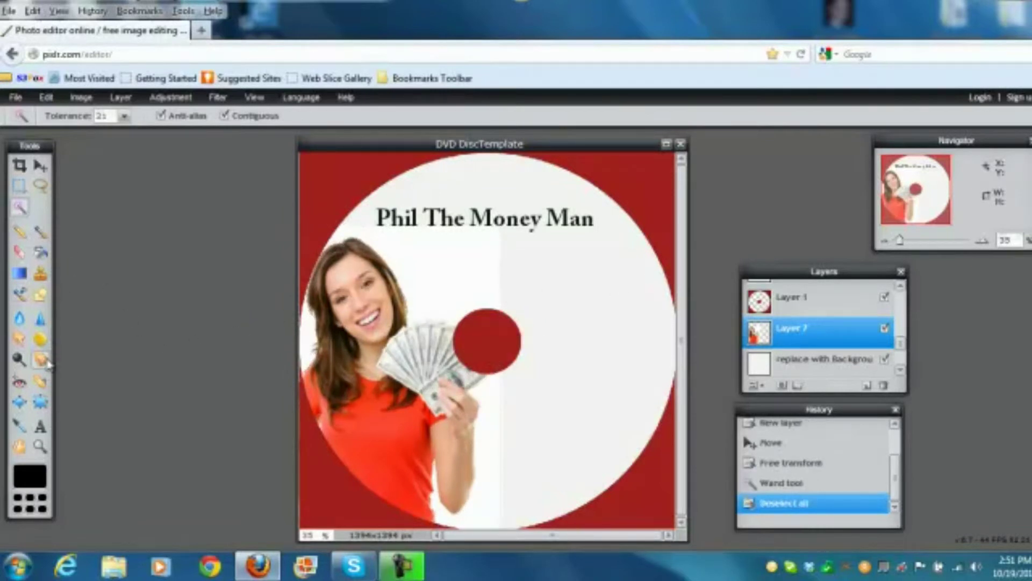
- Sample the white from the photo's background and fill the "replace with Background" layer with it using the Paint bucket
click(19, 426)
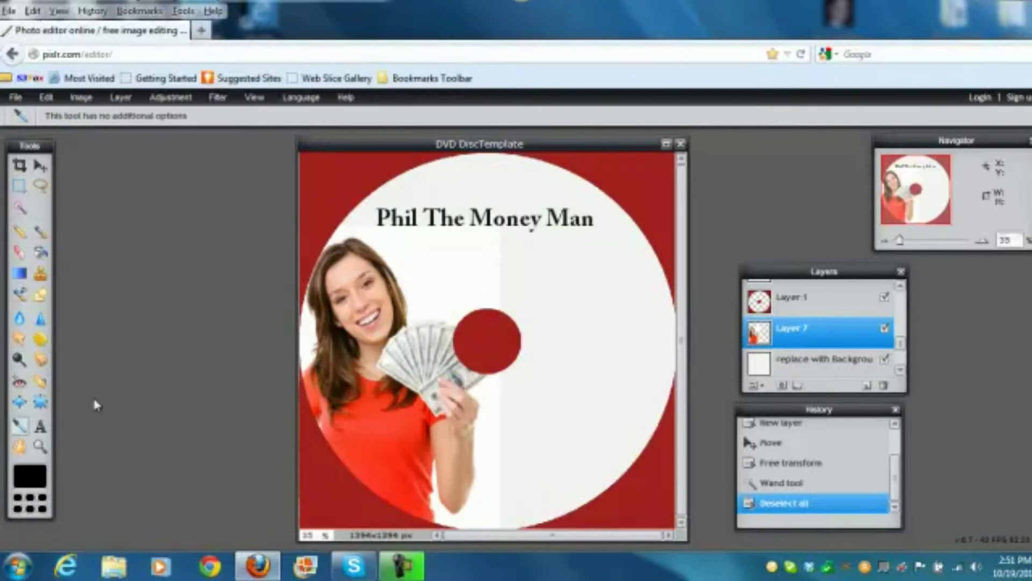
click(451, 275)
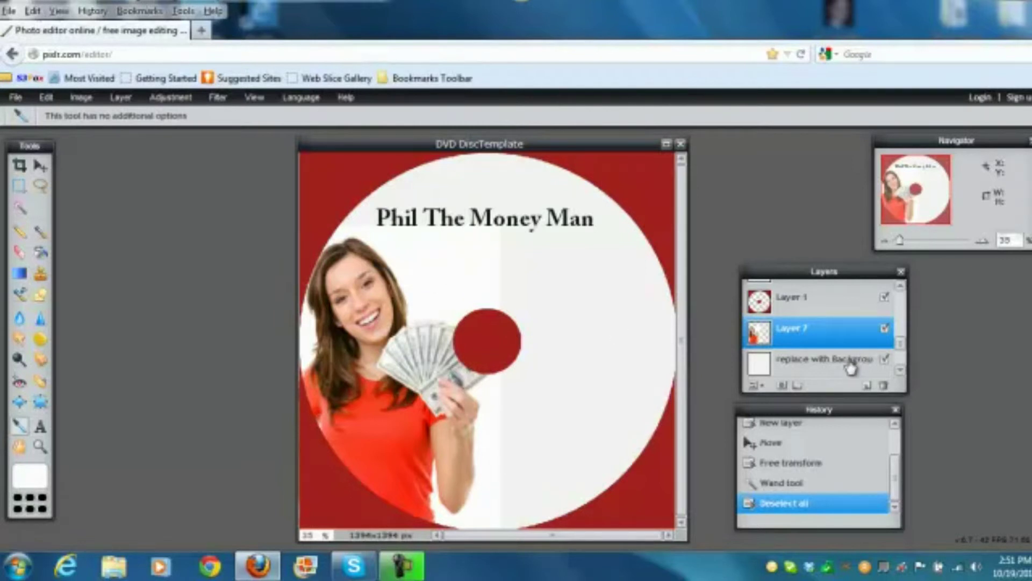
click(848, 361)
drag(899, 349, 901, 359)
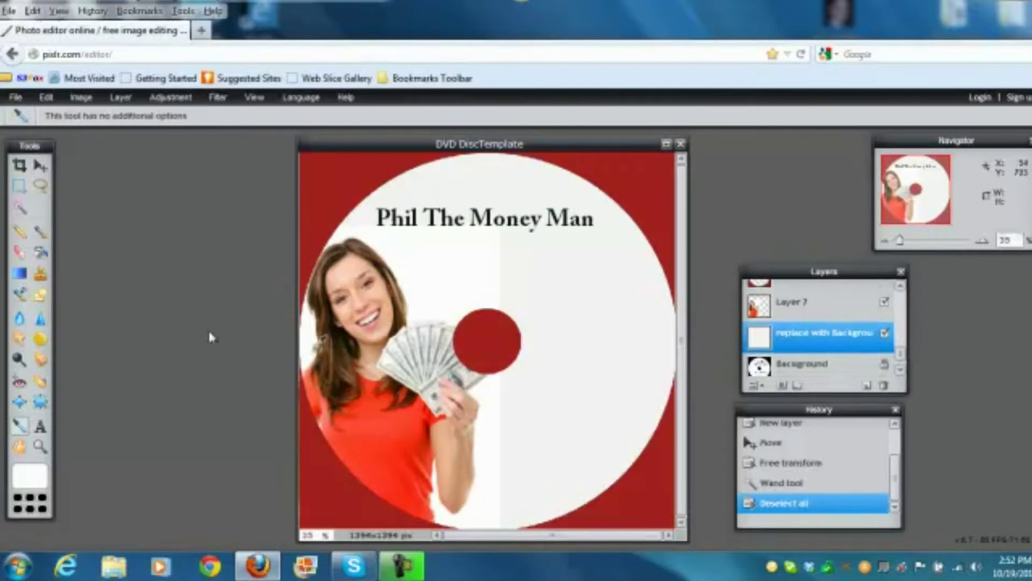
click(40, 252)
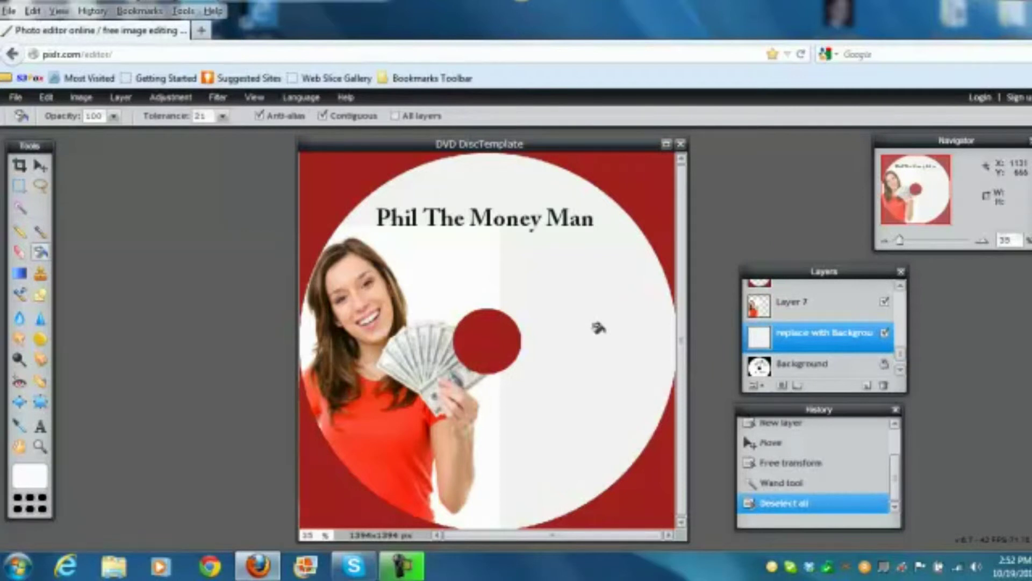
click(598, 327)
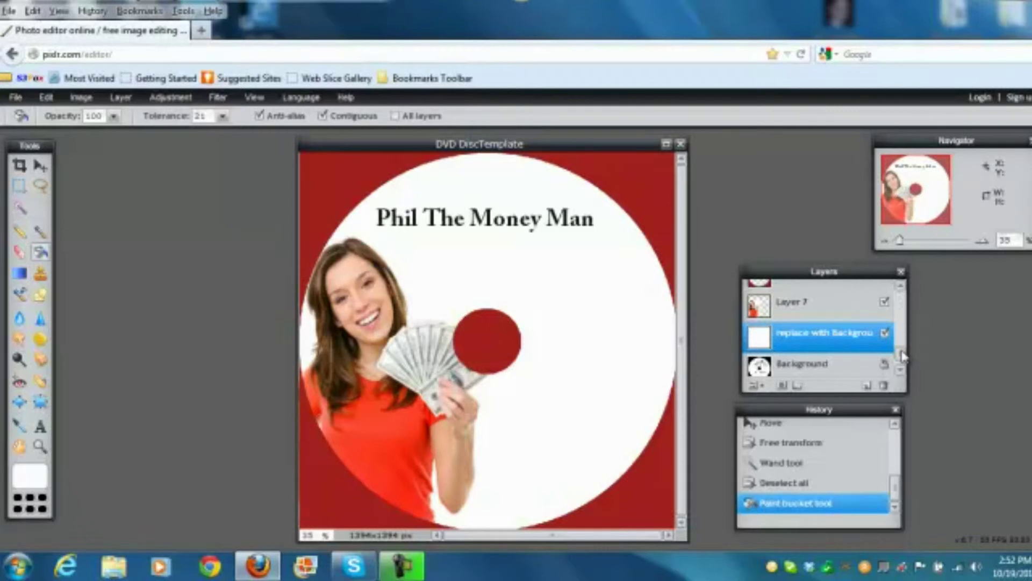
- Hide Layer 1 briefly and show it again to check how the photo blends into the new background
scroll(903, 355, up, 3)
click(885, 315)
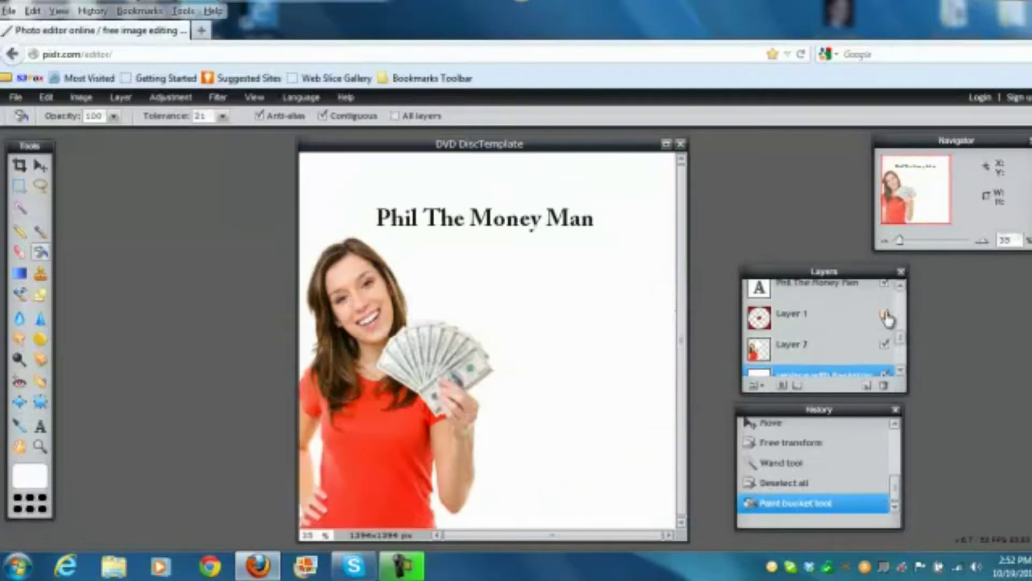
click(886, 316)
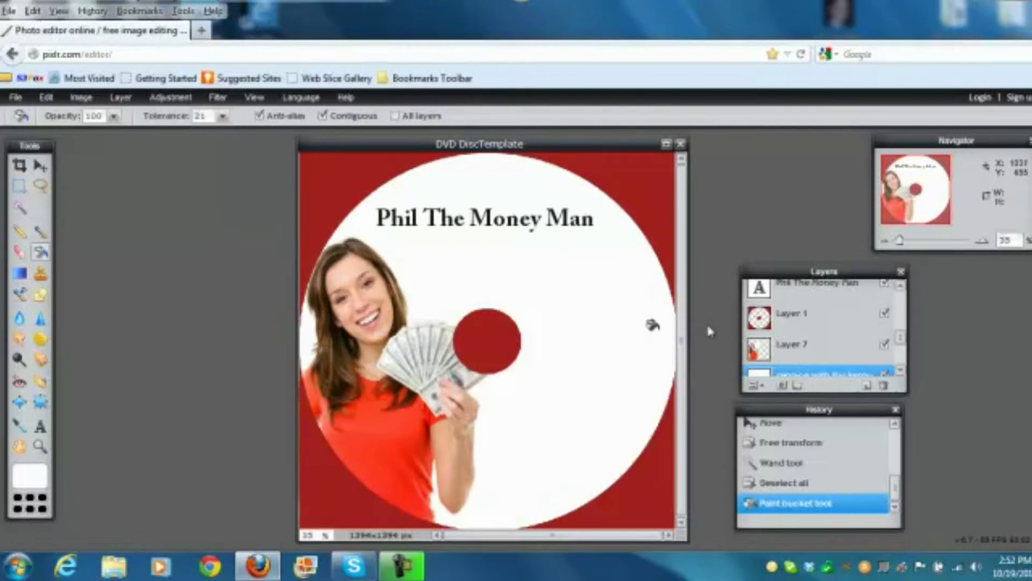
- Make the phone number text layer visible and select it
drag(901, 340, 902, 325)
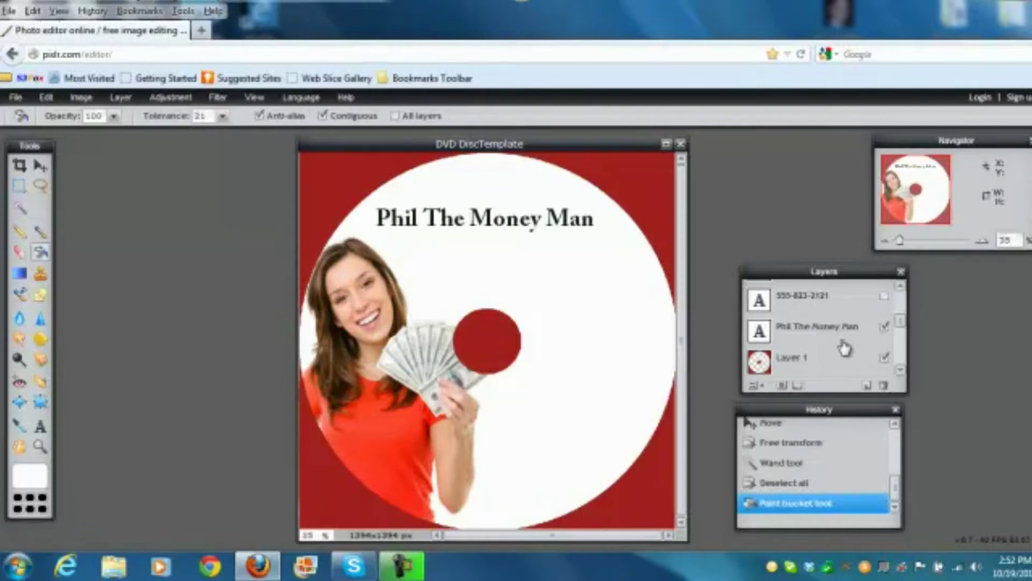
drag(903, 325, 904, 313)
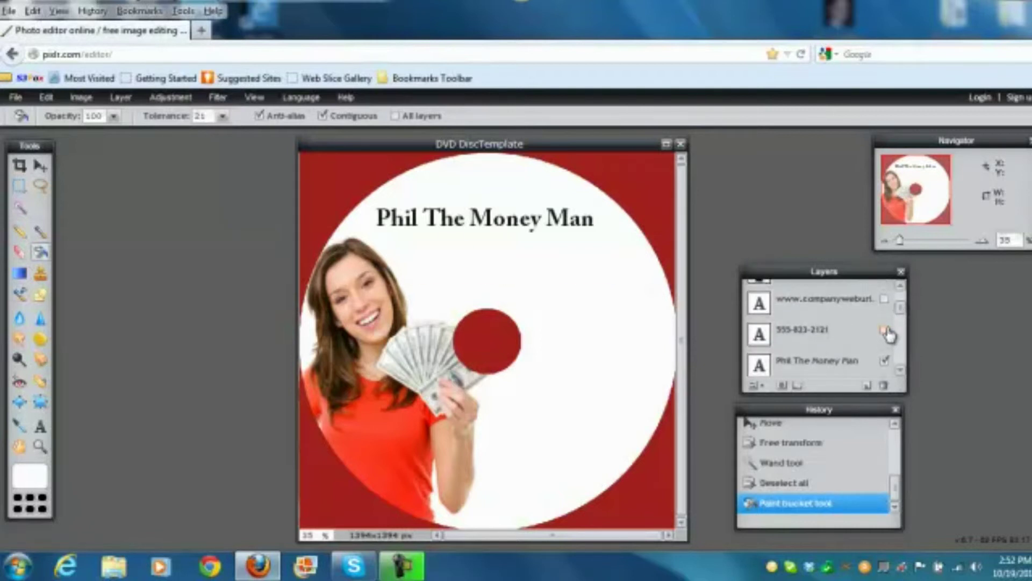
click(885, 330)
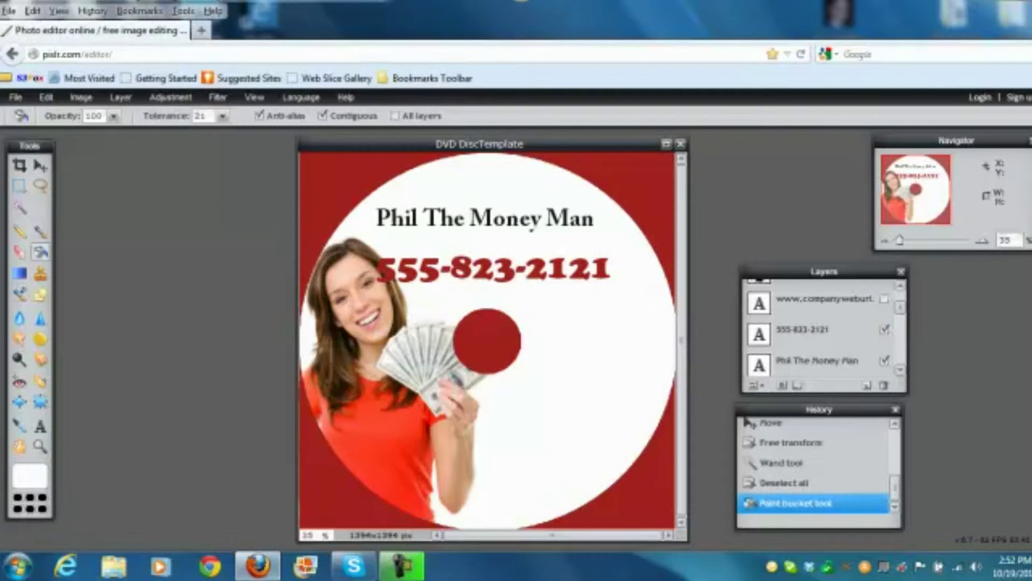
click(849, 341)
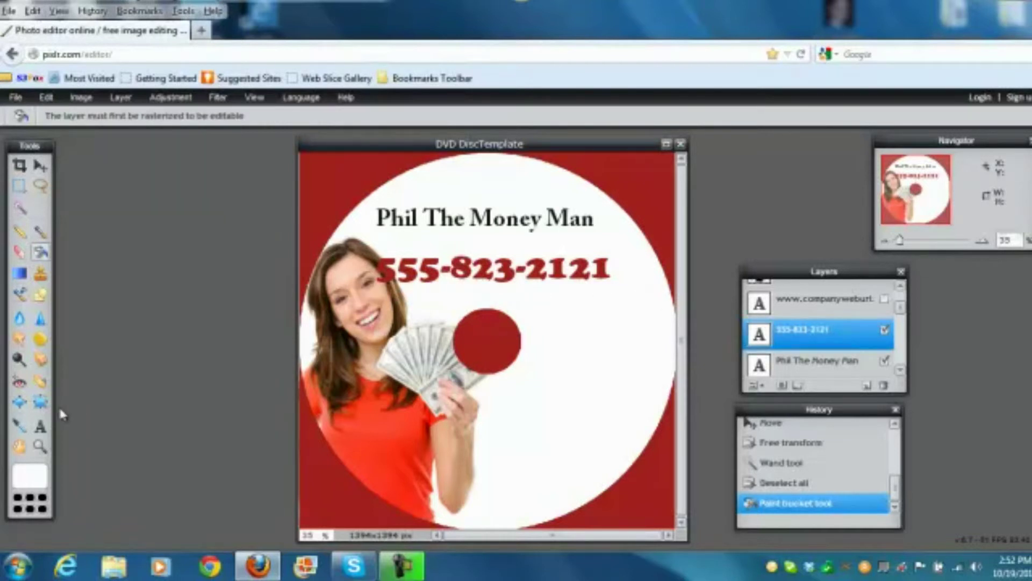
- Change the phone number text to a very dark green at size 104 and accept the text edit
click(41, 427)
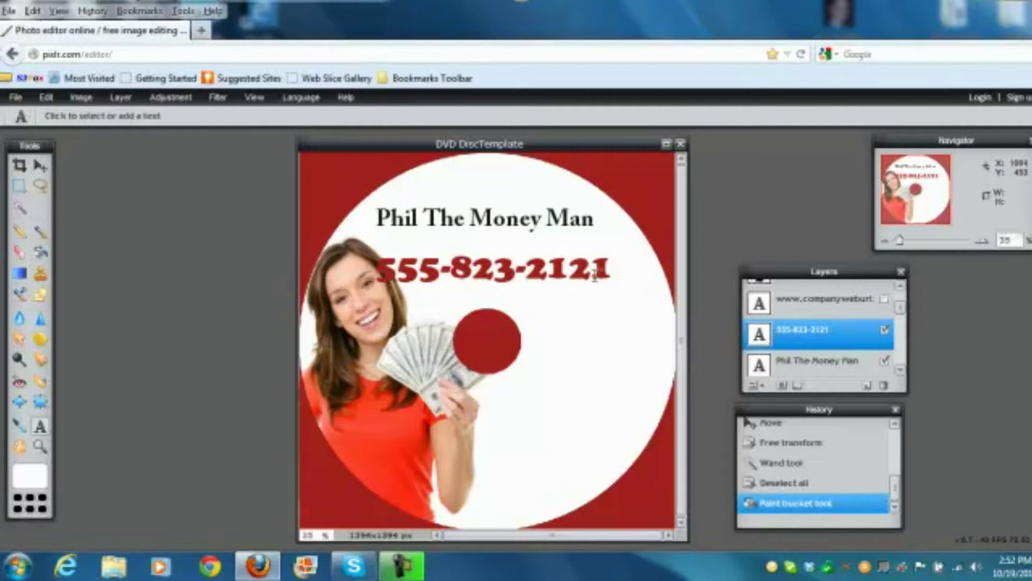
click(608, 268)
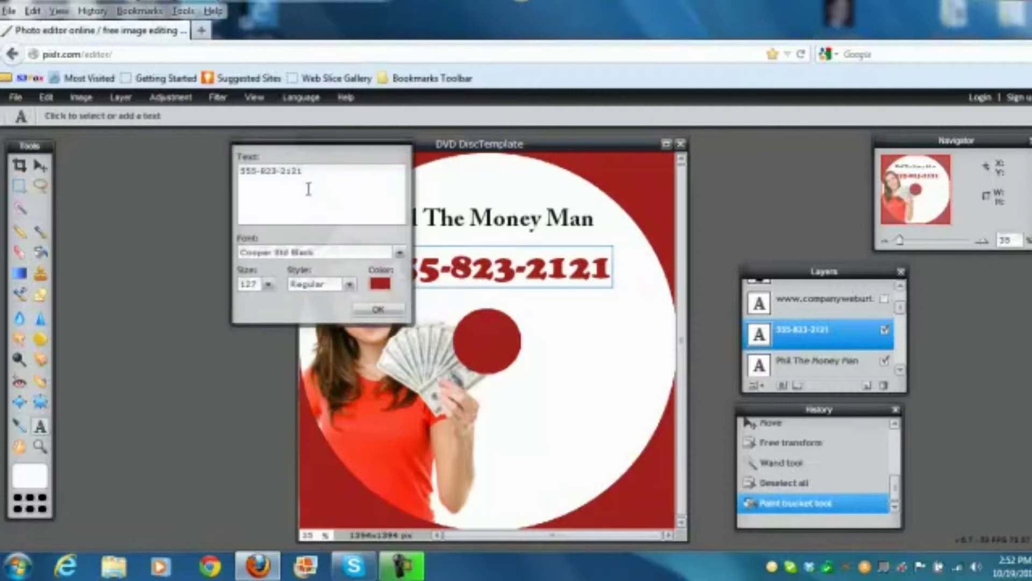
click(380, 283)
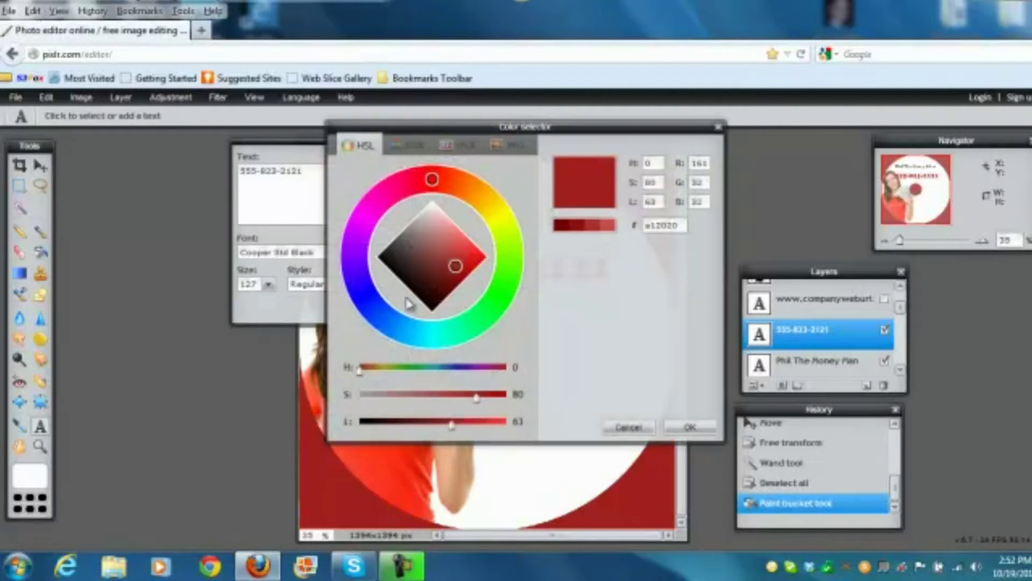
click(495, 310)
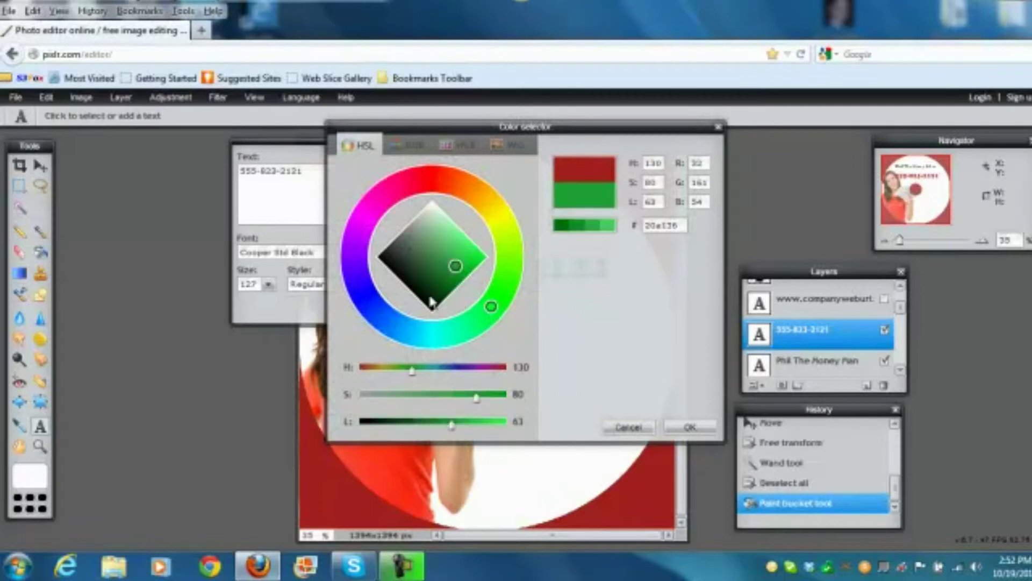
click(430, 297)
click(690, 428)
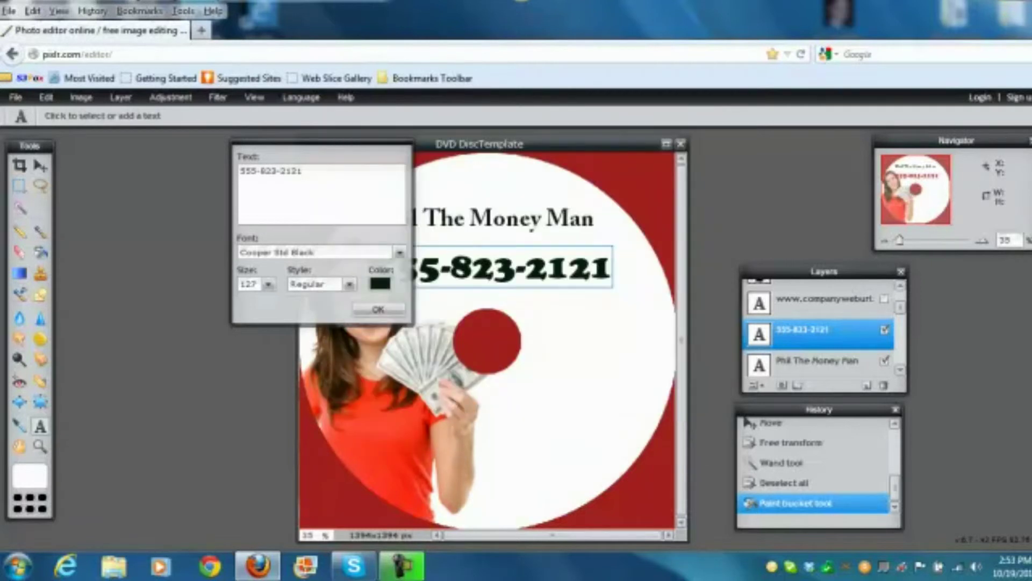
click(268, 285)
drag(270, 302, 256, 304)
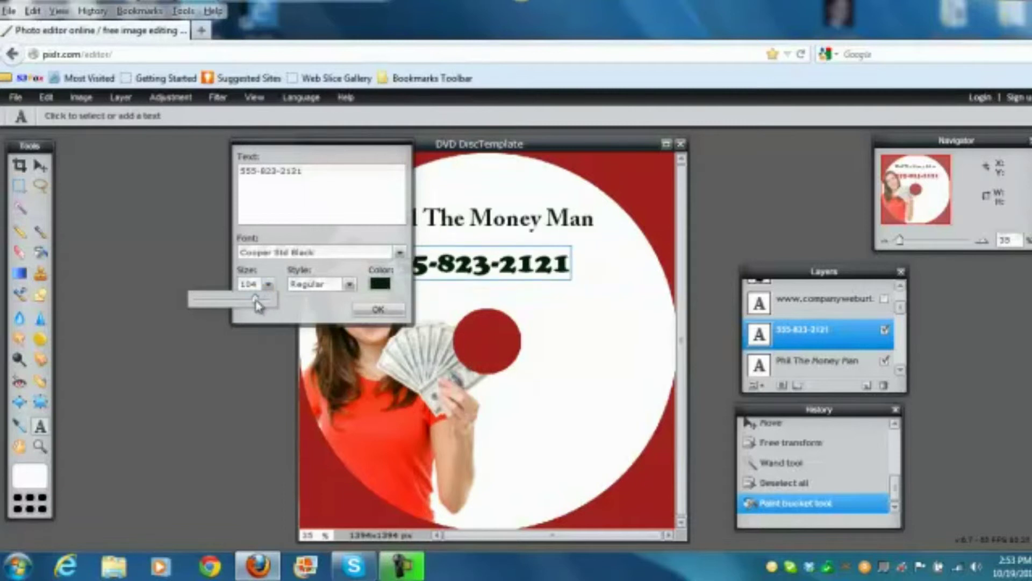
click(378, 309)
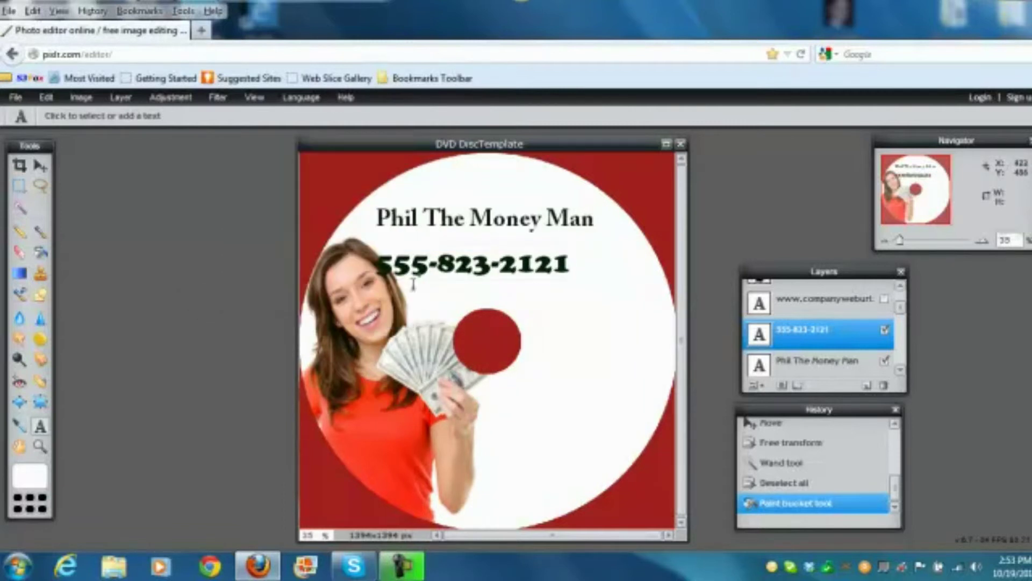
- Move the phone number directly beneath the title, lining up its right end with the title's right end
click(40, 167)
drag(461, 277, 489, 264)
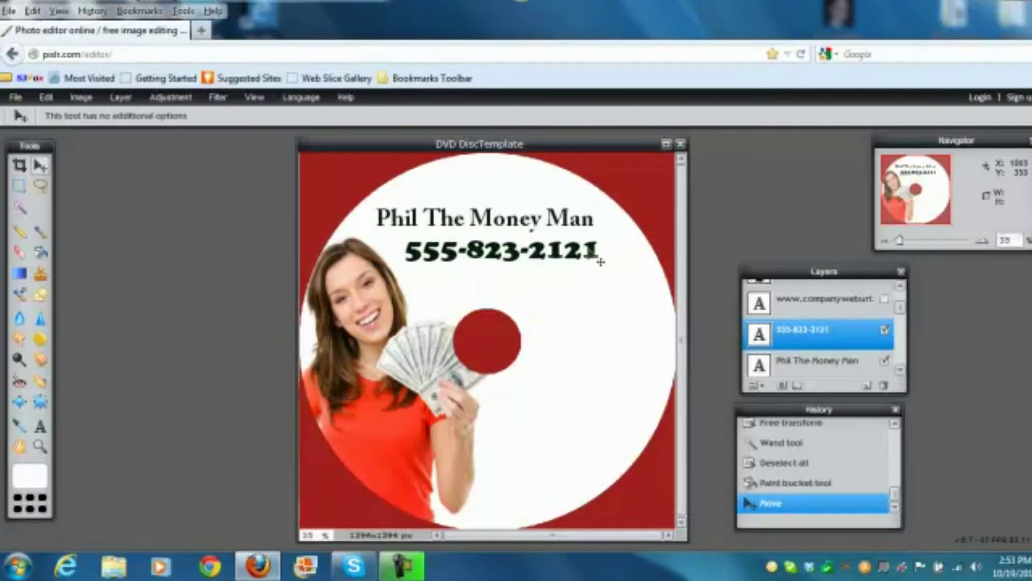
drag(549, 257, 537, 257)
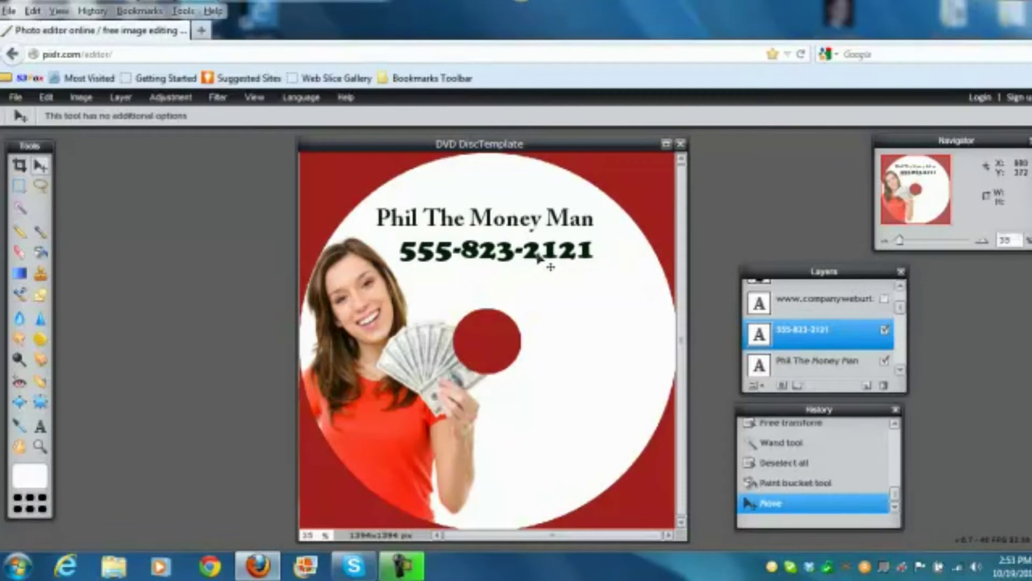
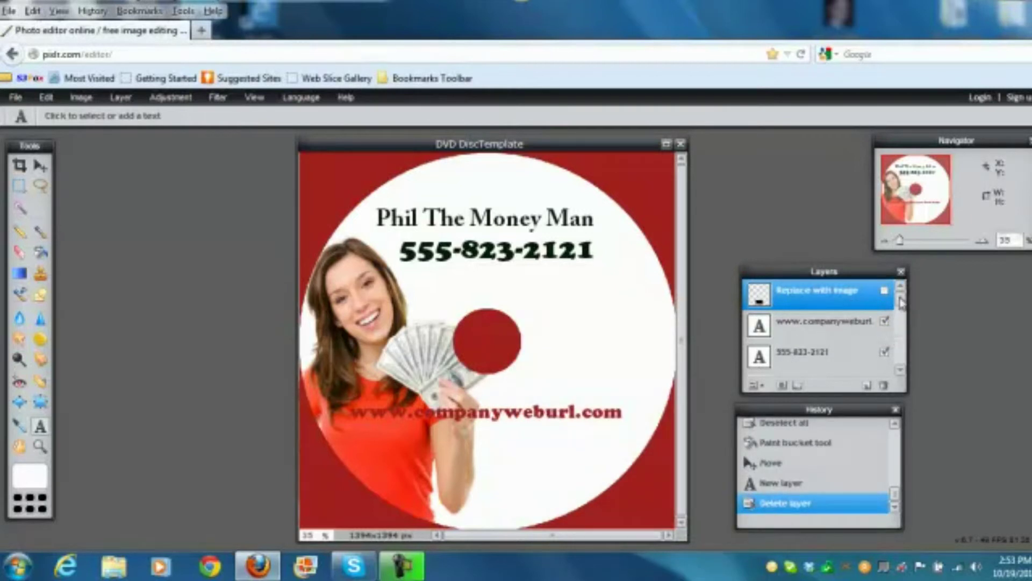
mouse_move(901, 303)
mouse_down()
mouse_move(900, 366)
mouse_move(904, 302)
mouse_up()
click(842, 339)
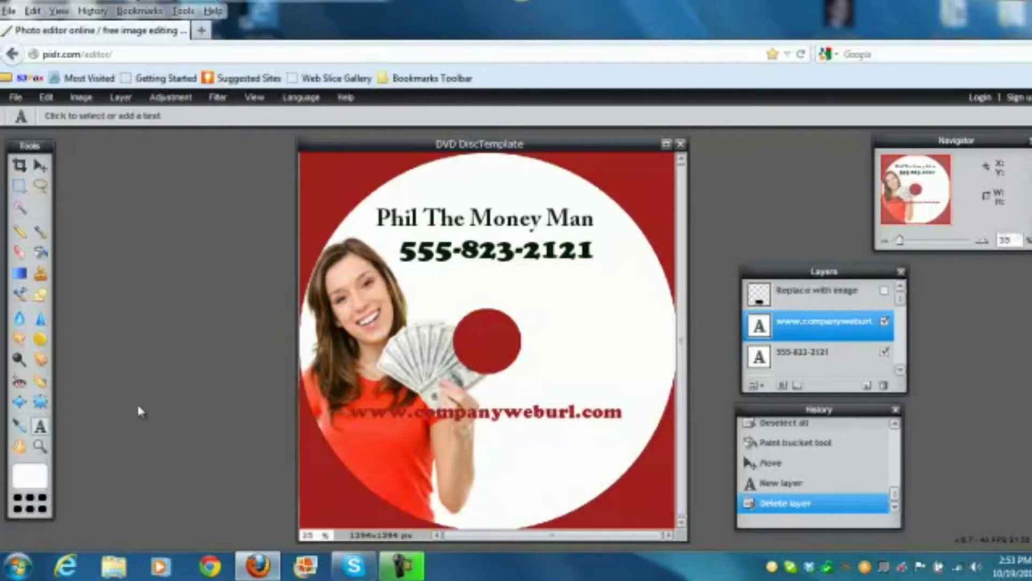
click(486, 413)
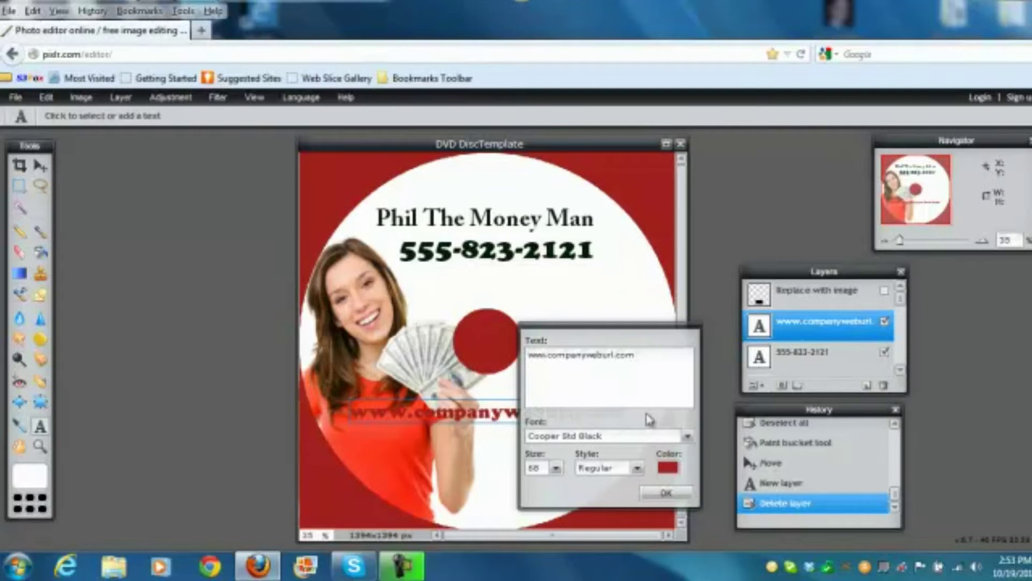
click(666, 467)
click(433, 304)
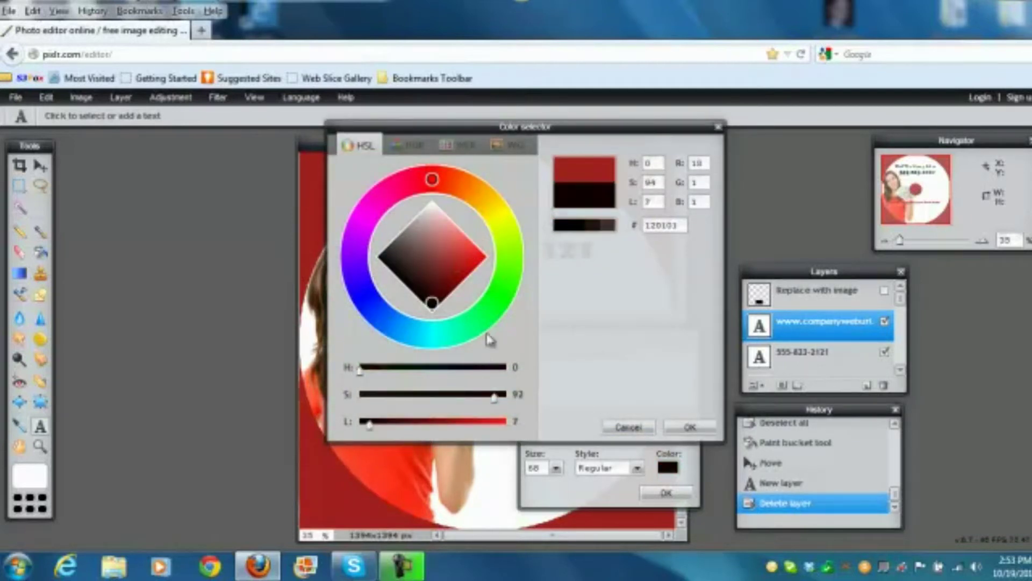
click(485, 315)
click(426, 293)
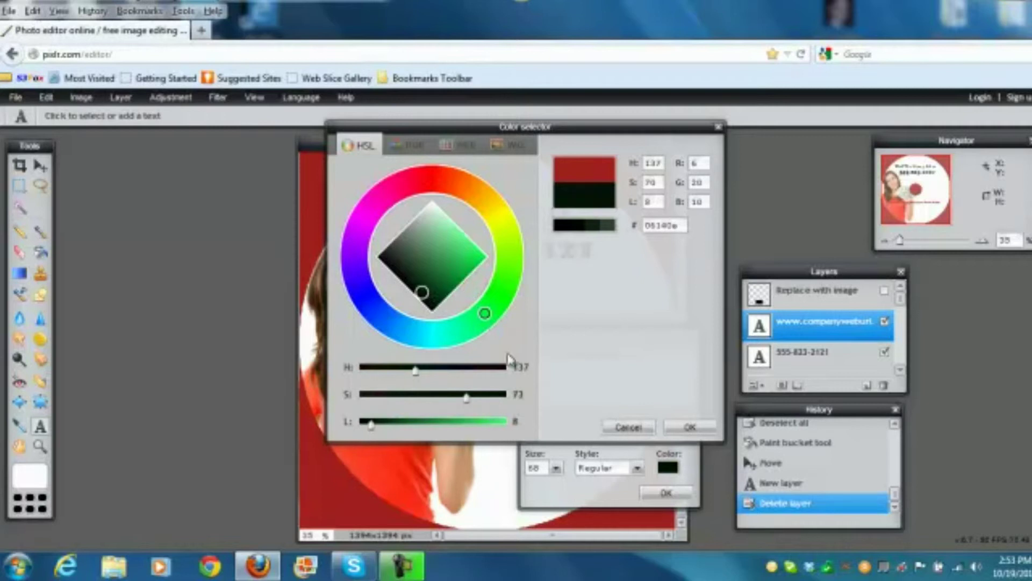
click(688, 427)
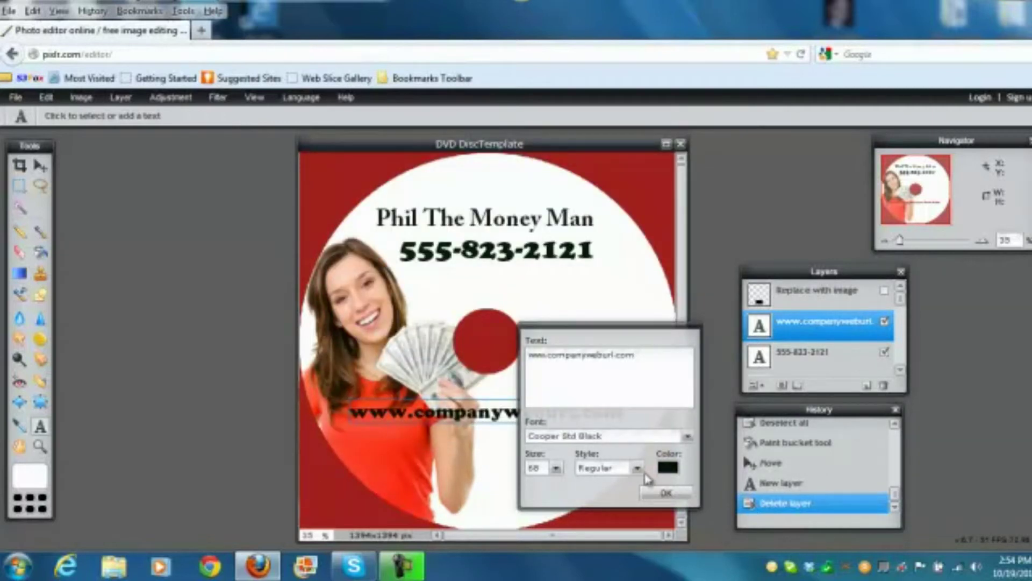
click(667, 495)
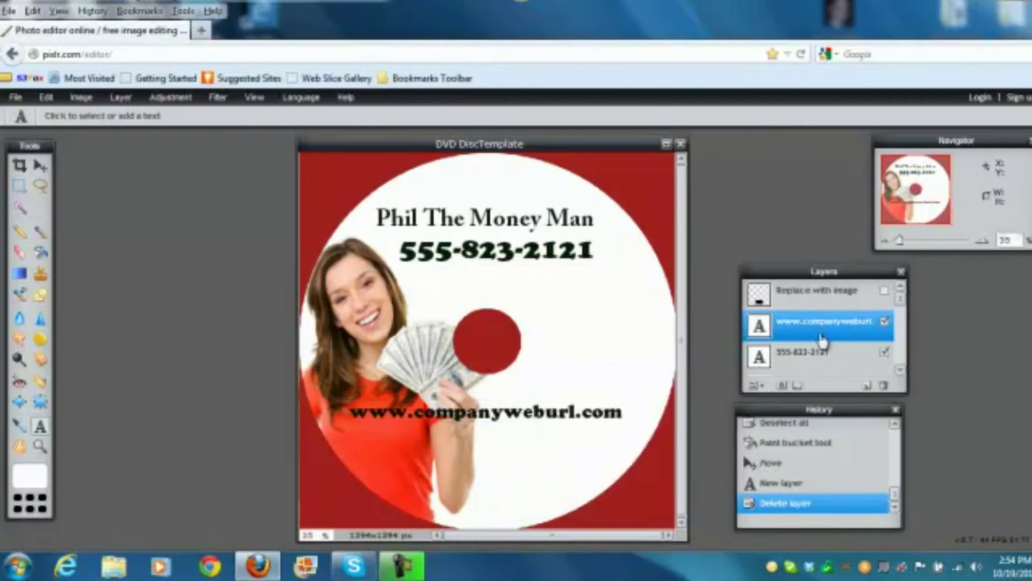
- Add an outer glow layer style to the web address text in pale grey-blue, hex d3d8e3, and enlarge the glow above size 6
click(798, 386)
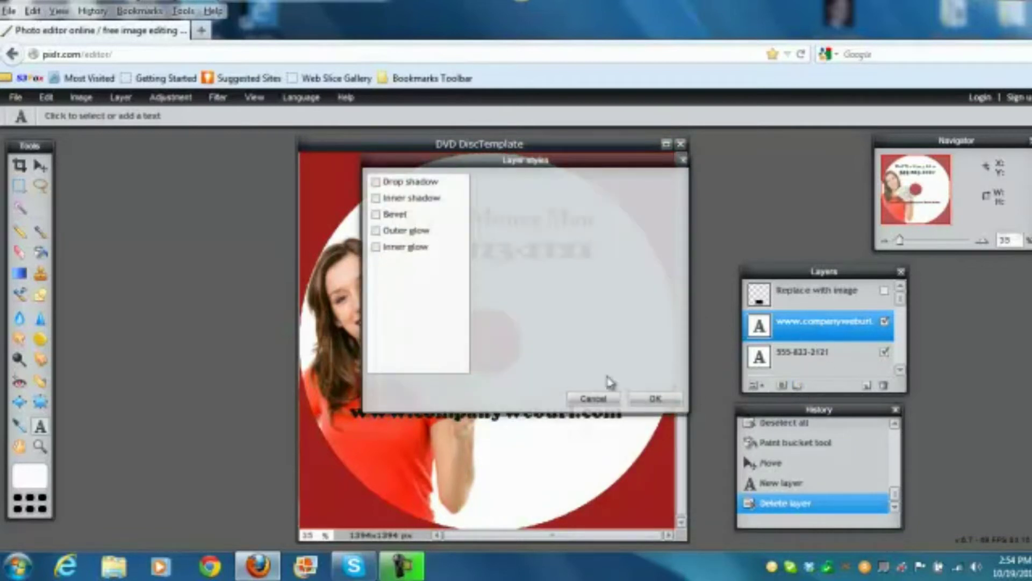
click(376, 230)
drag(457, 166, 667, 193)
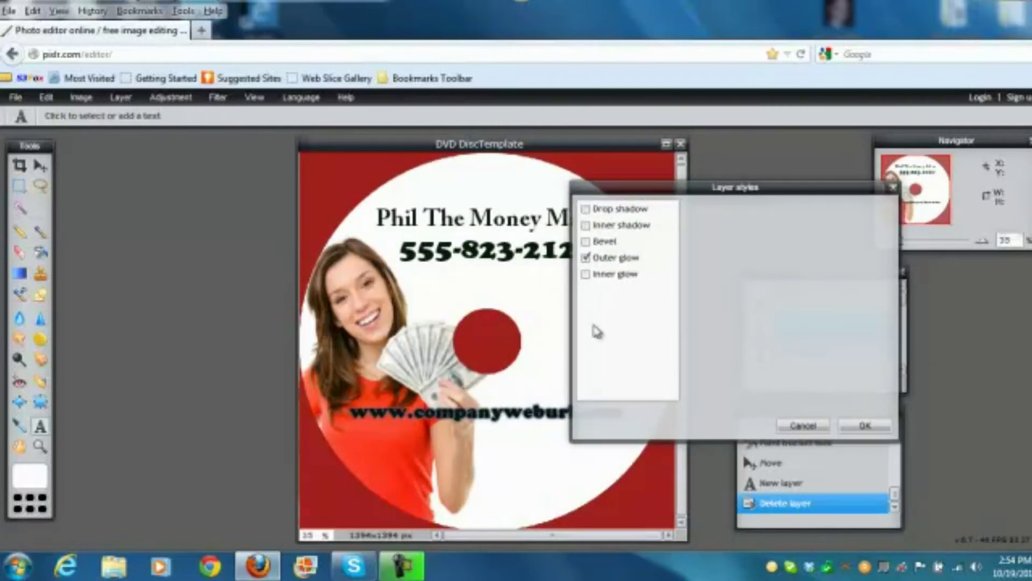
click(610, 261)
click(783, 285)
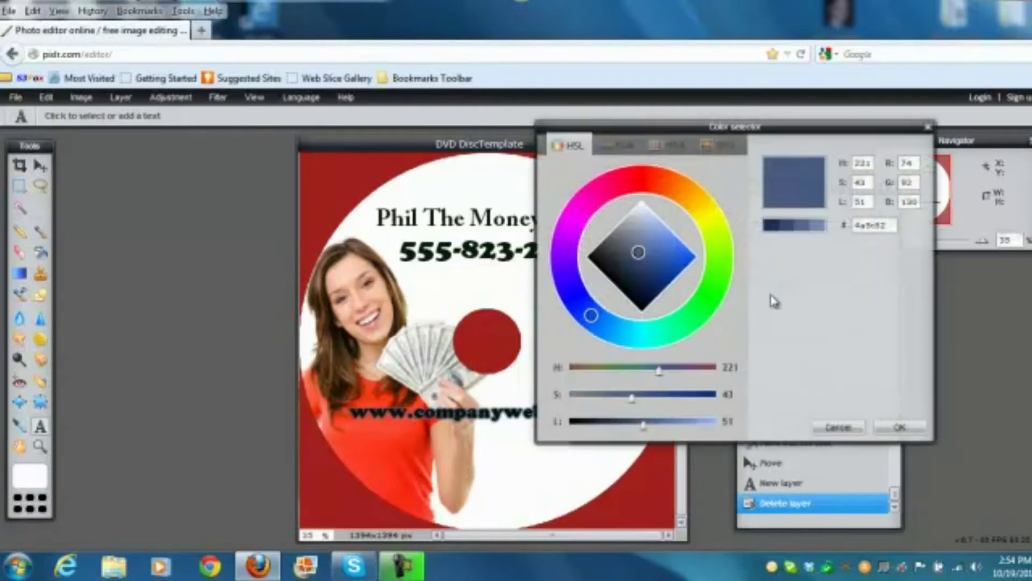
click(641, 213)
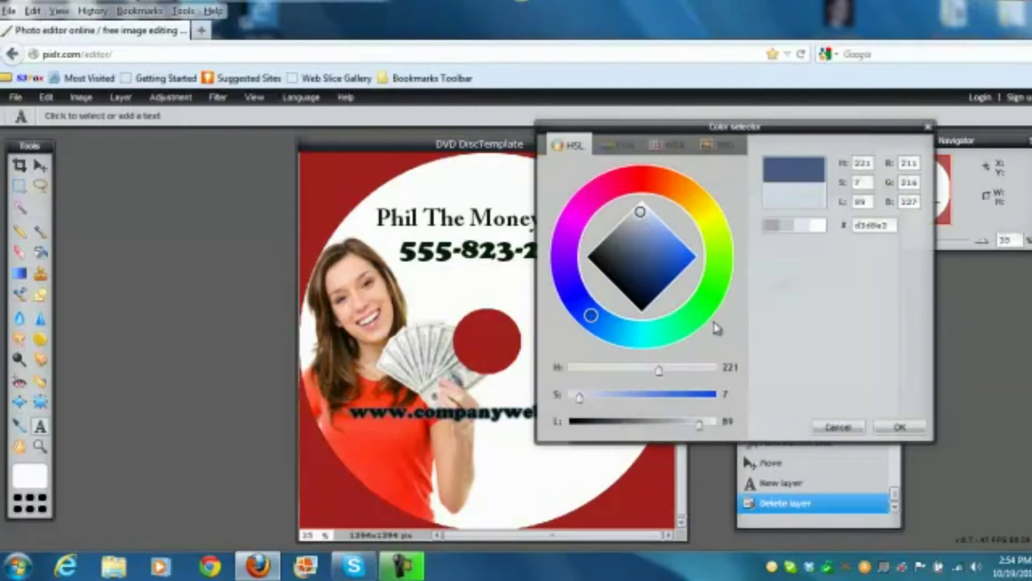
click(899, 427)
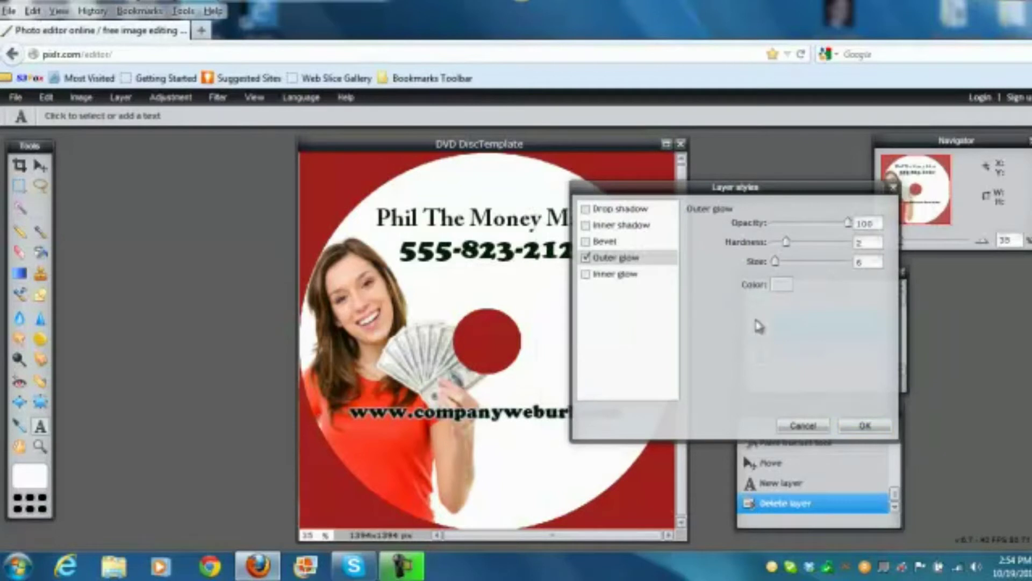
drag(775, 262, 788, 271)
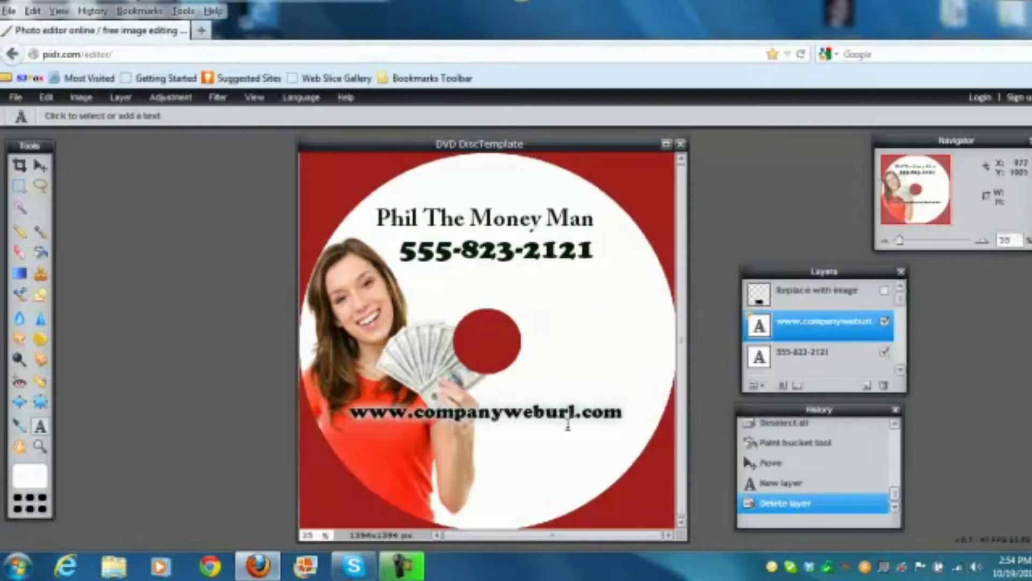
- Activate the Move tool with the web address text layer selected
click(42, 168)
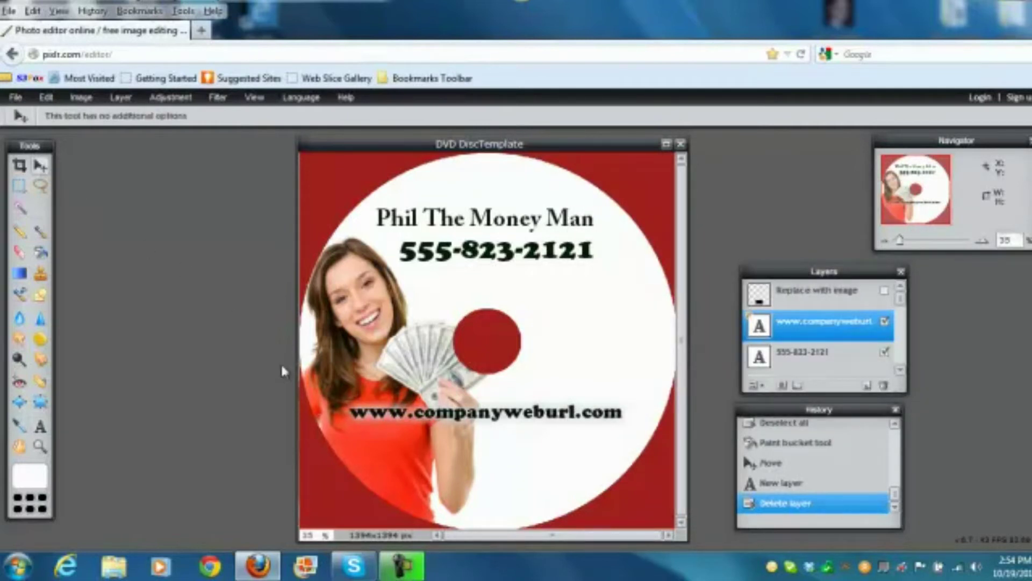